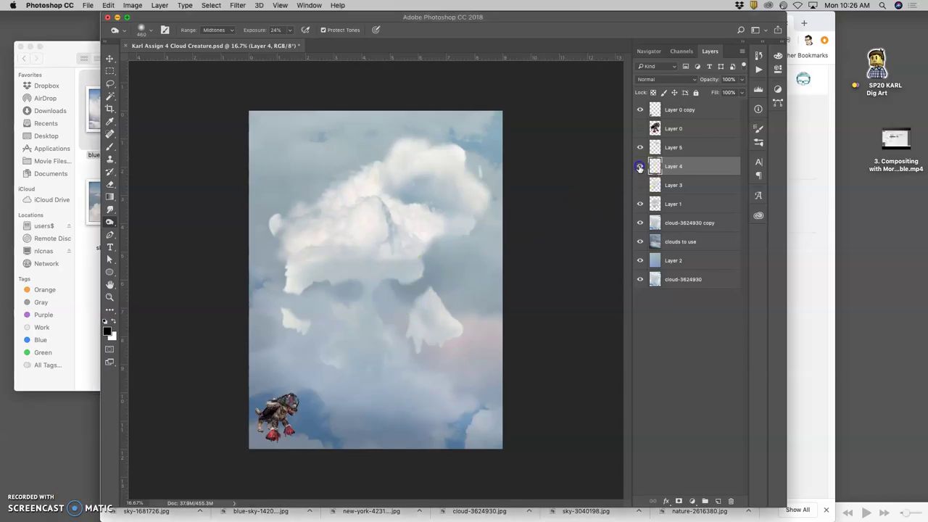
Hide and show Layer 3, Layer 4 and Layer 5 to examine what each adds to the cloud creature.
click(639, 166)
click(641, 148)
click(642, 149)
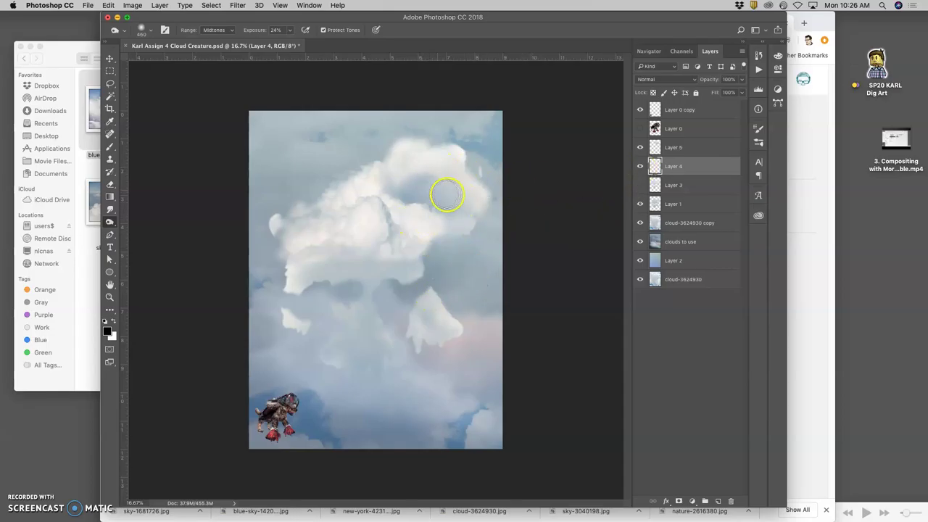
click(640, 166)
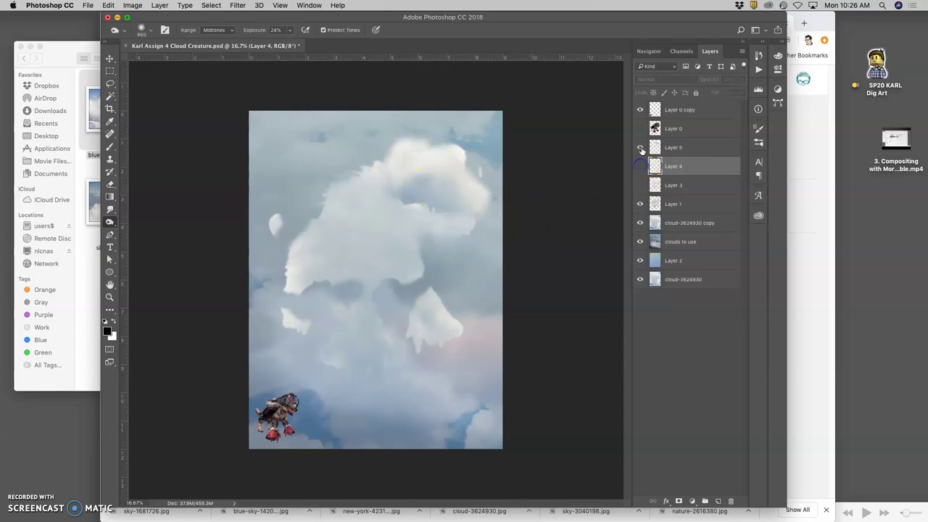
click(641, 148)
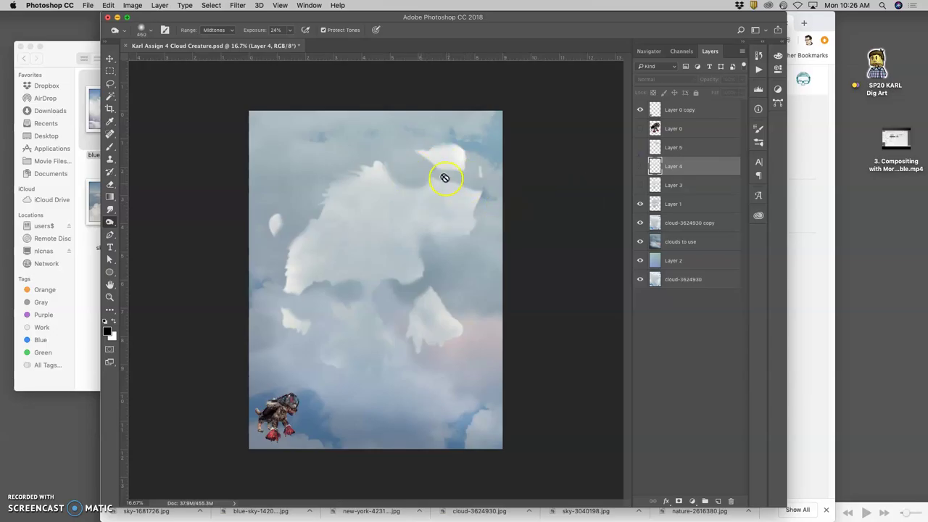
click(640, 166)
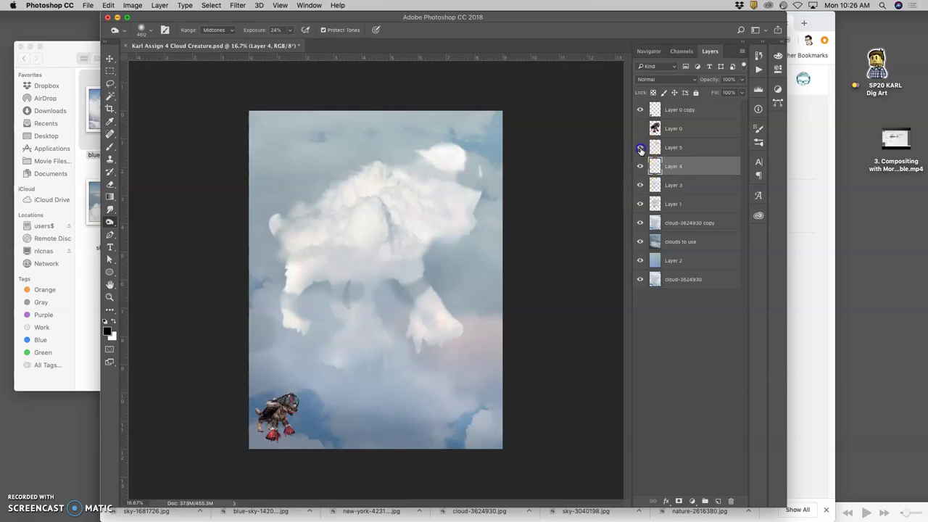
click(641, 150)
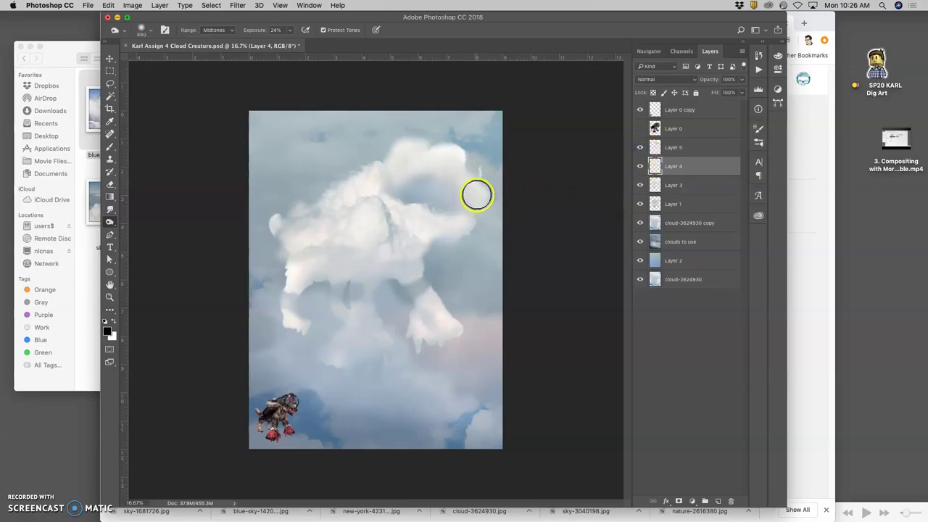
click(688, 187)
click(640, 186)
click(640, 185)
Smudge the edge of the creature's face on Layer 1 with the Smudge tool at 22% strength.
click(675, 204)
click(640, 204)
click(640, 203)
click(111, 211)
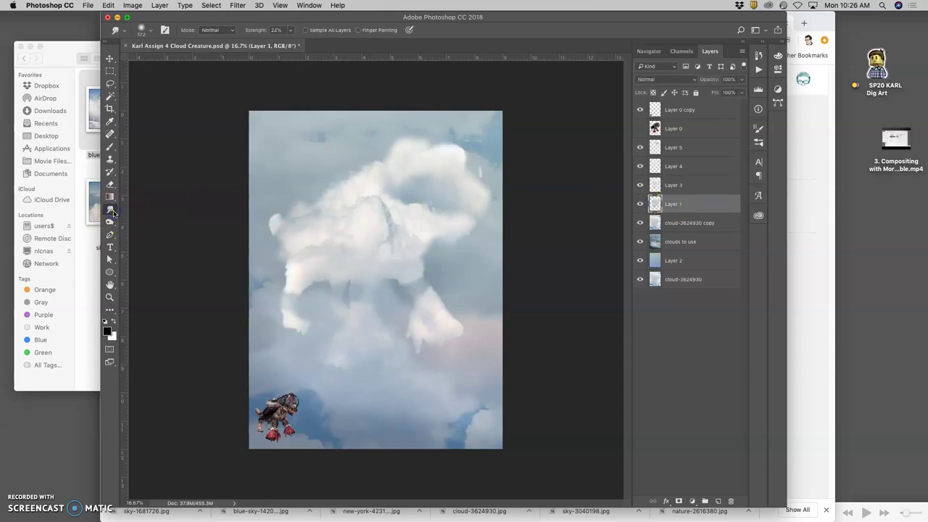
click(478, 213)
Erase along the upper edge of the creature's head on Layer 1 with the Eraser at 50% opacity.
click(112, 184)
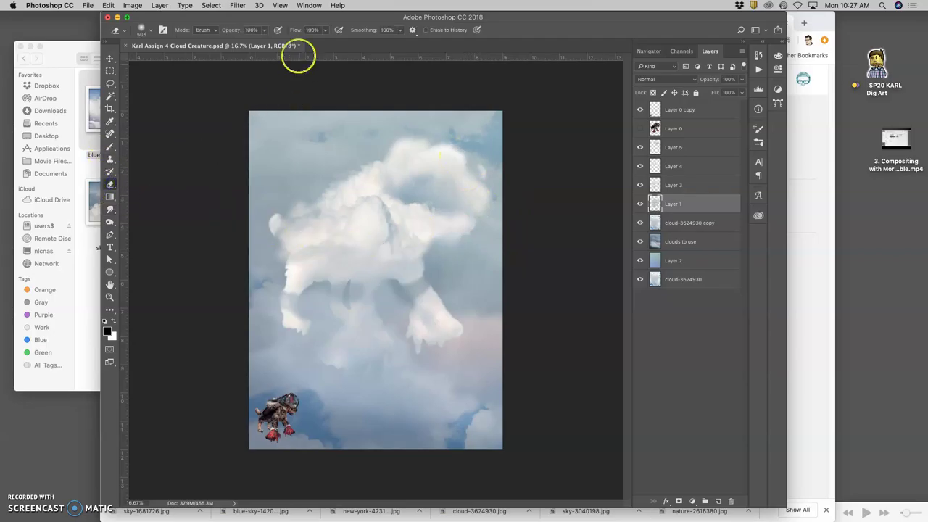
click(264, 33)
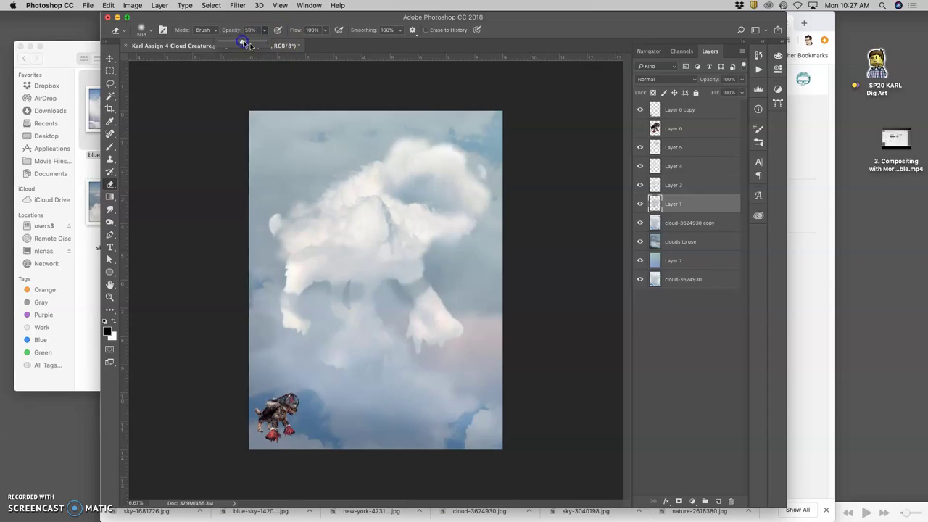
drag(469, 131, 470, 151)
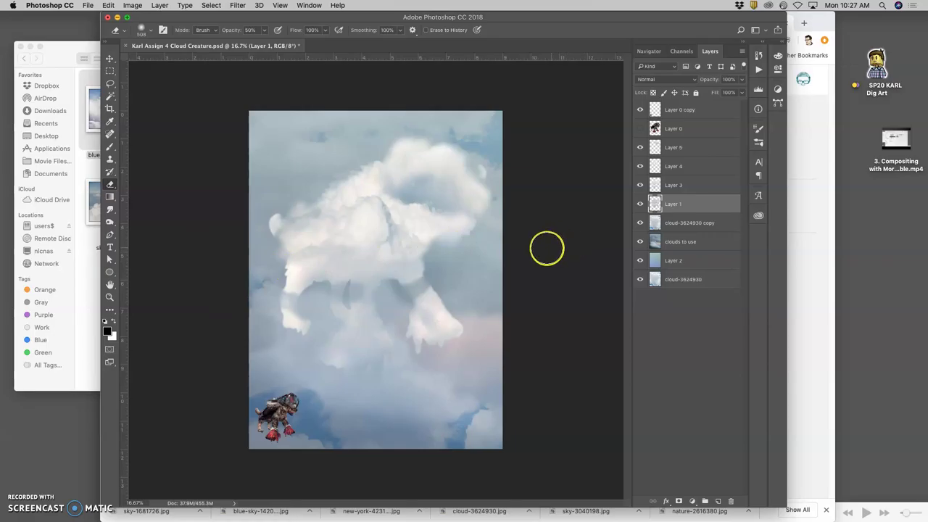
Burn the midtones where the creature's back meets its neck on Layer 4 at 15% exposure.
click(640, 185)
click(640, 185)
double_click(641, 167)
click(668, 166)
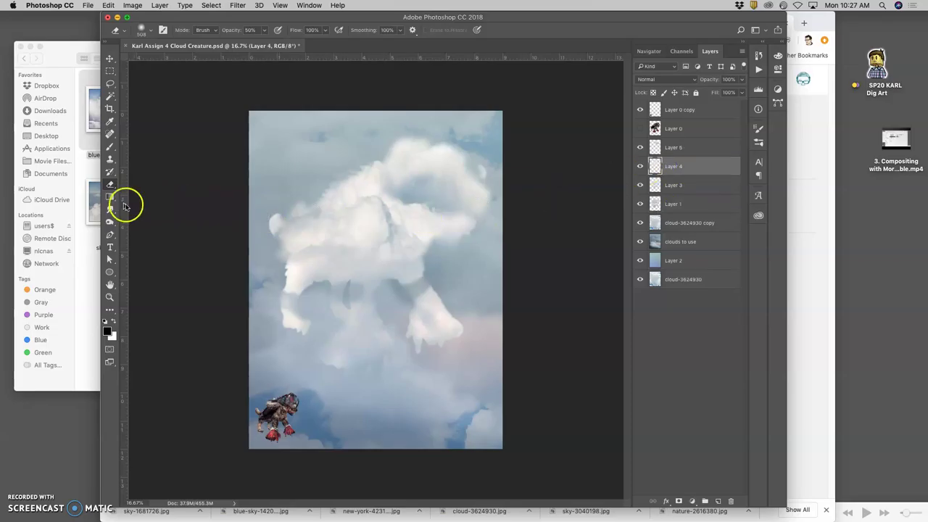
click(109, 222)
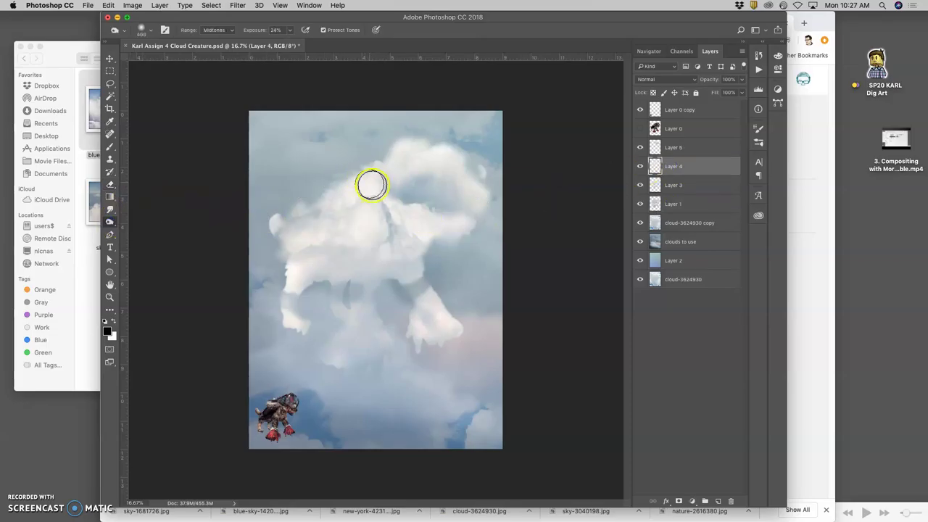
click(288, 30)
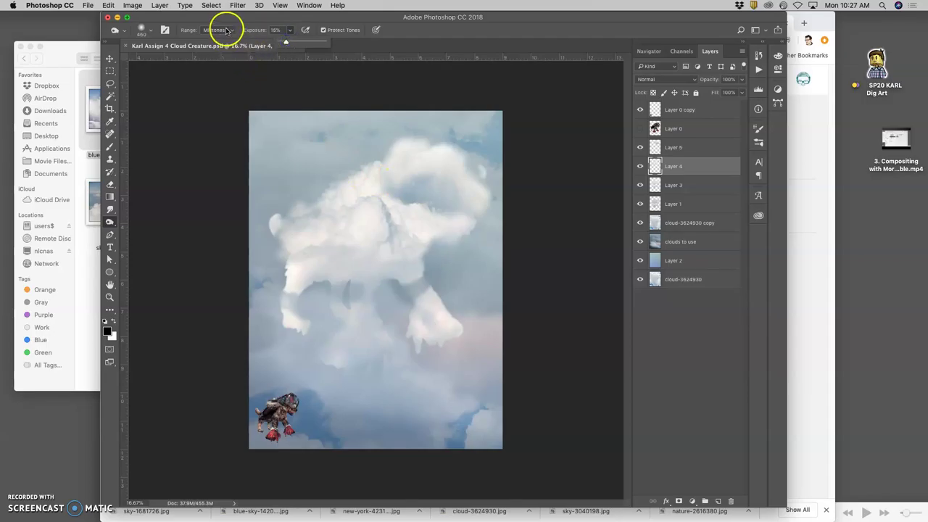
click(372, 184)
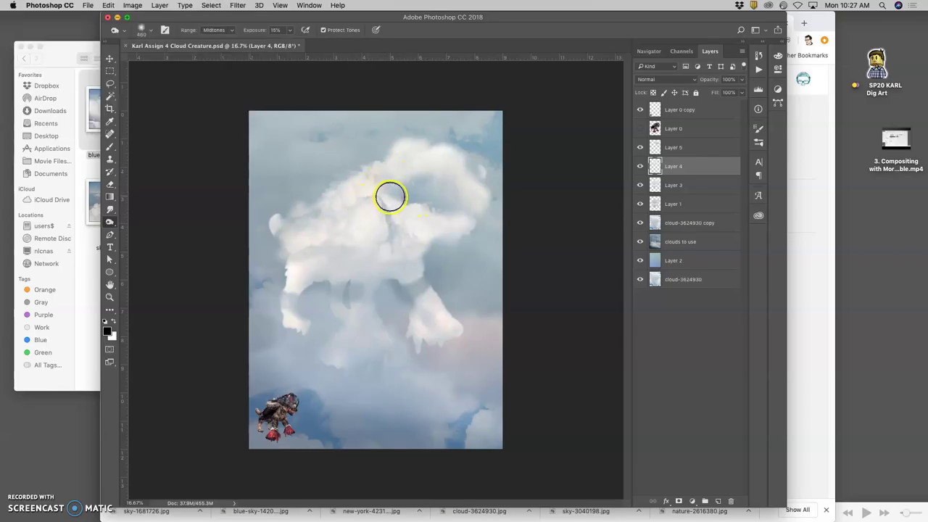
Desaturate the brownish burned patch at the creature's neck with the Sponge tool at 27% flow.
key(super+plus)
key(super+plus)
key(super+plus)
drag(377, 151, 426, 323)
drag(403, 94, 423, 195)
scroll(422, 194, up, 2)
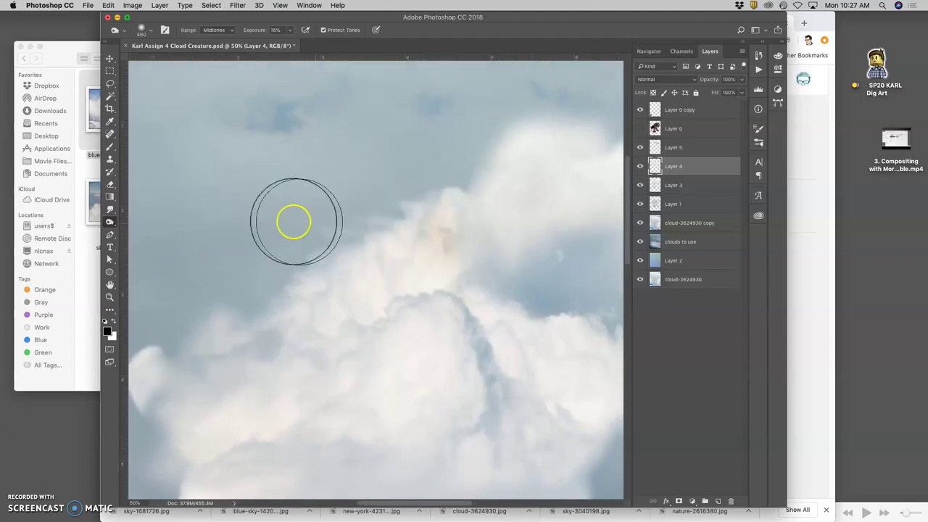
drag(108, 224, 141, 240)
click(215, 30)
click(223, 30)
mouse_move(449, 232)
mouse_down()
mouse_move(430, 236)
mouse_move(450, 219)
mouse_move(429, 242)
mouse_move(385, 242)
mouse_move(478, 240)
mouse_move(433, 300)
mouse_up()
key(super+minus)
key(super+minus)
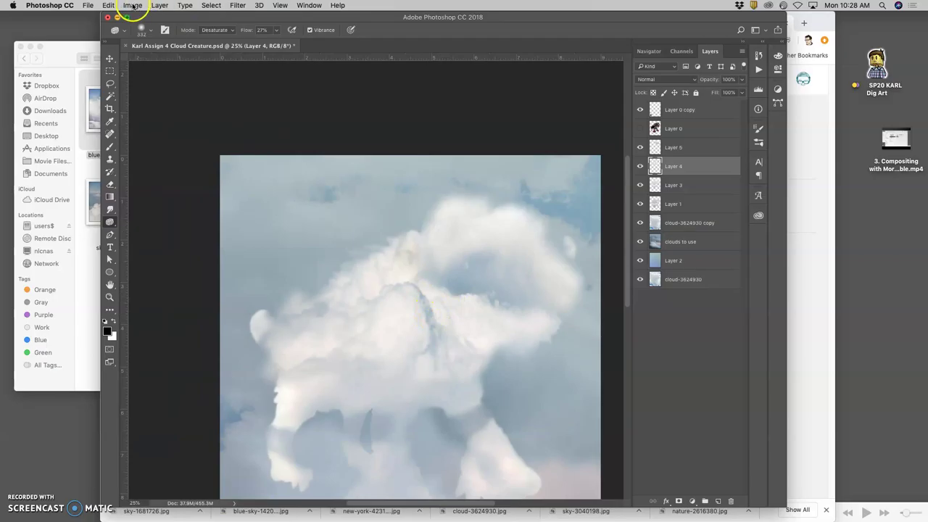
Apply a midtone Color Balance to Layer 4 with the Cyan-Red level at -38, preserving luminosity.
click(132, 5)
mouse_move(145, 32)
click(246, 93)
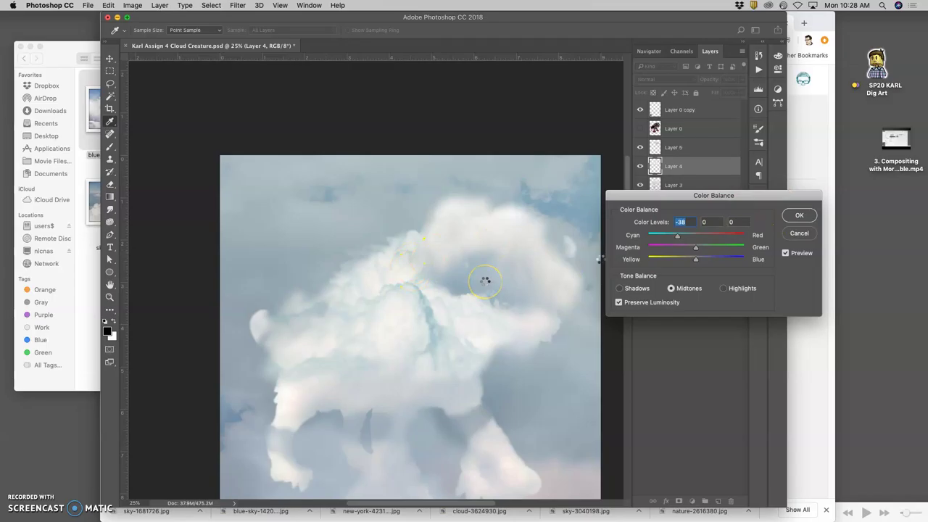
click(799, 215)
click(801, 214)
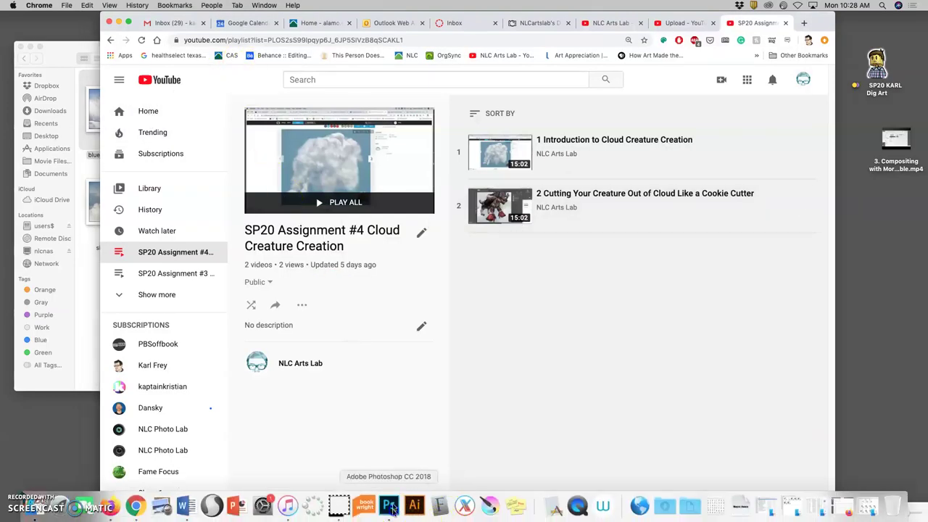
click(390, 506)
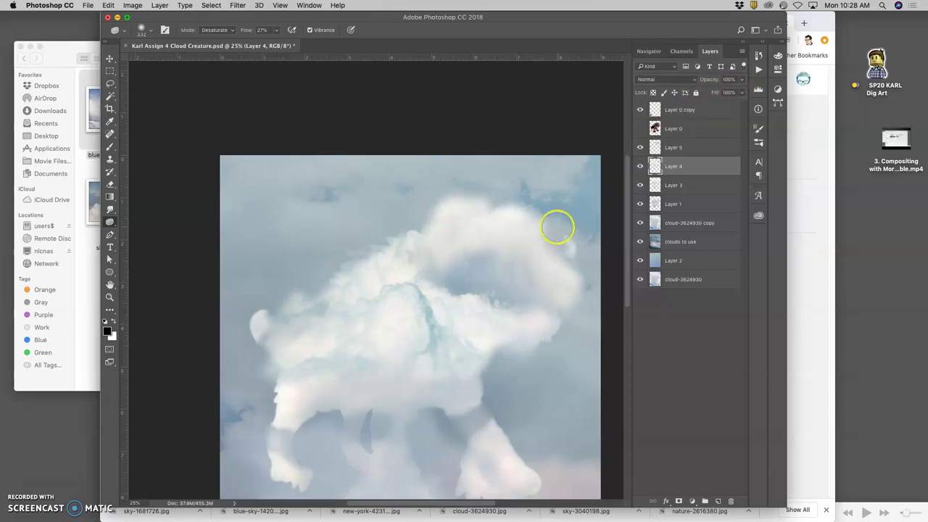
Add a new layer above Layer 0 copy and rename it CLONE STAMP.
key(super+minus)
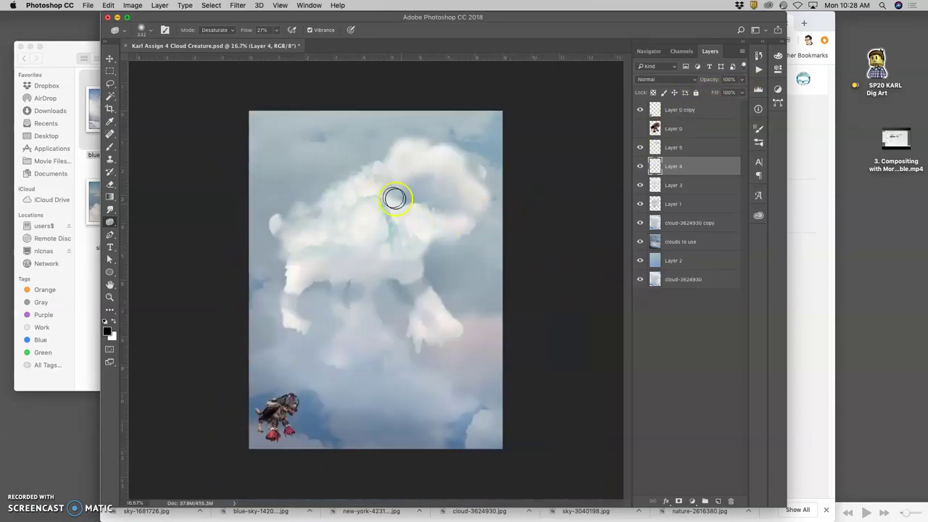
key(super+plus)
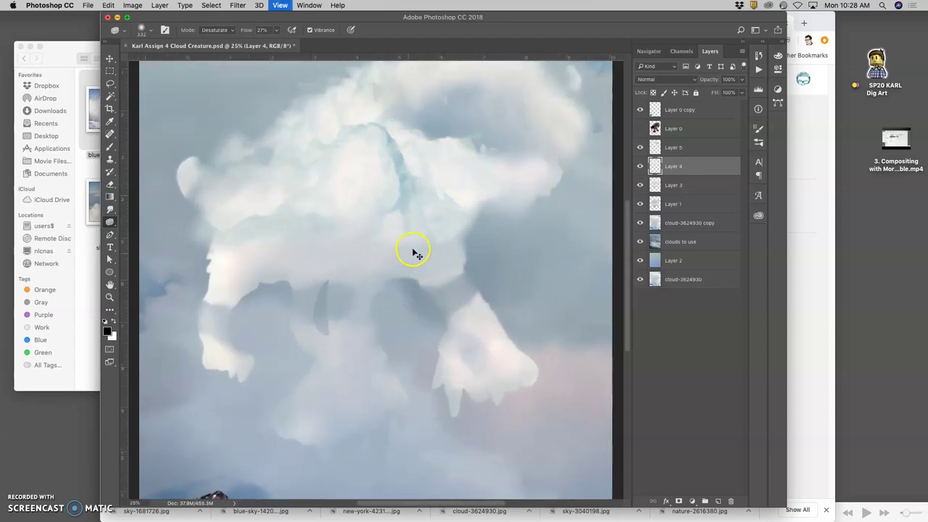
key(super+plus)
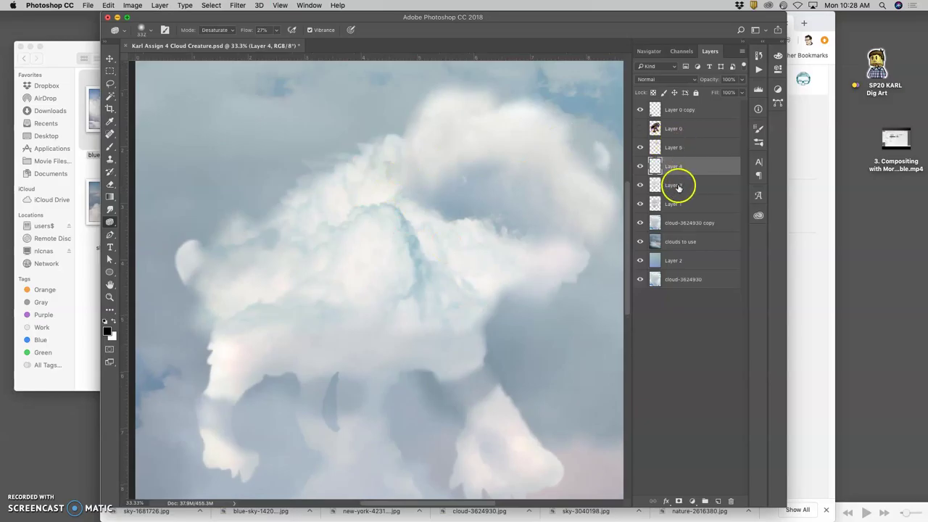
click(677, 110)
click(719, 503)
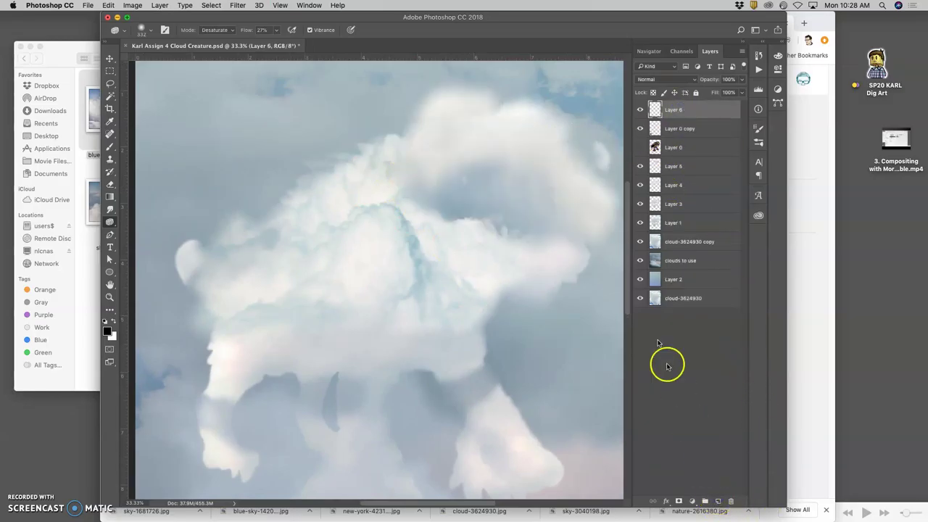
double_click(673, 110)
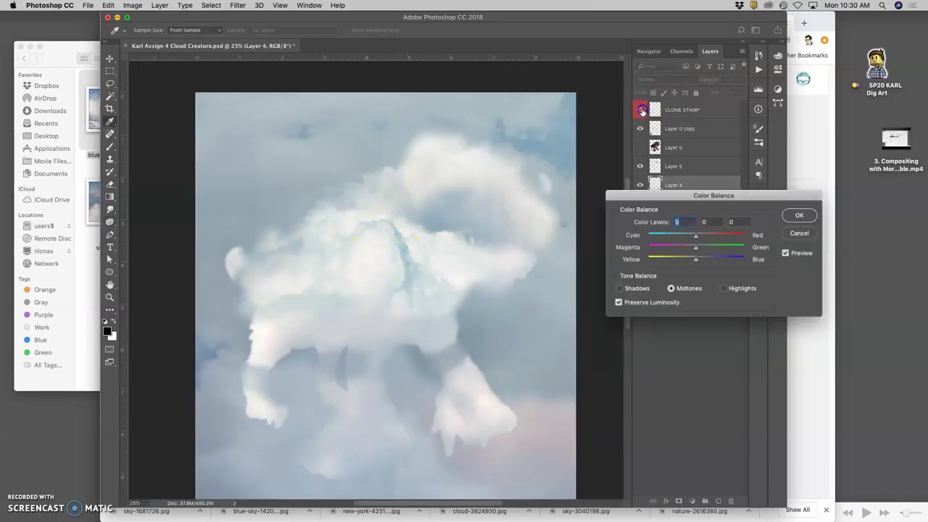
Clone a soft patch onto the creature's torso on the CLONE STAMP layer, sampling all layers at 42% opacity.
click(794, 215)
key(e)
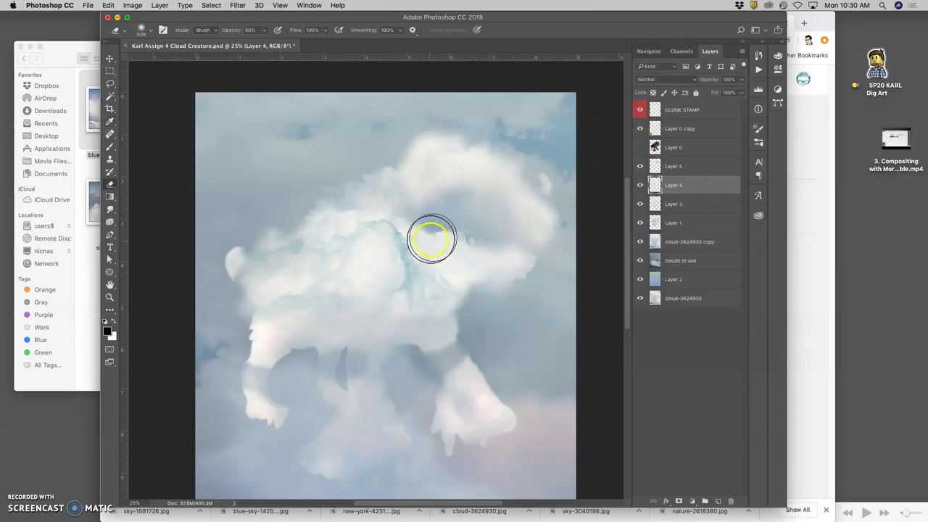
click(678, 109)
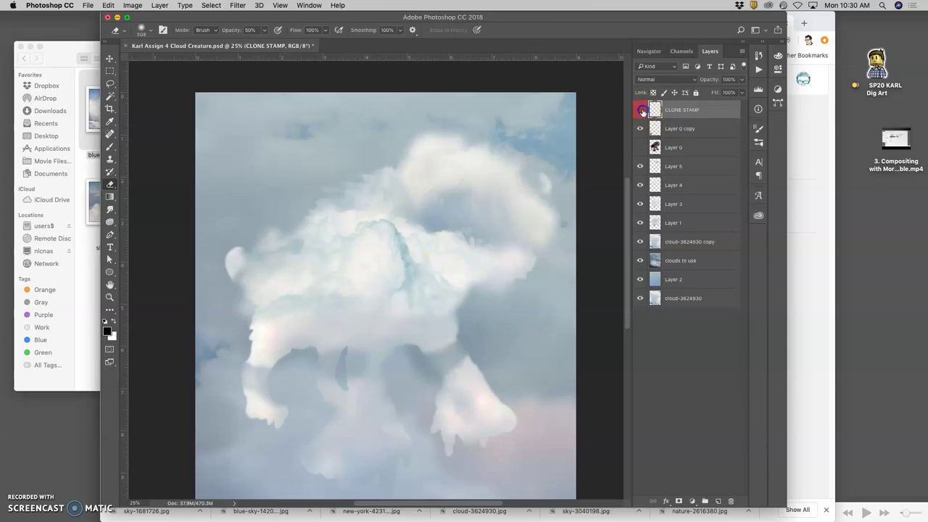
click(110, 158)
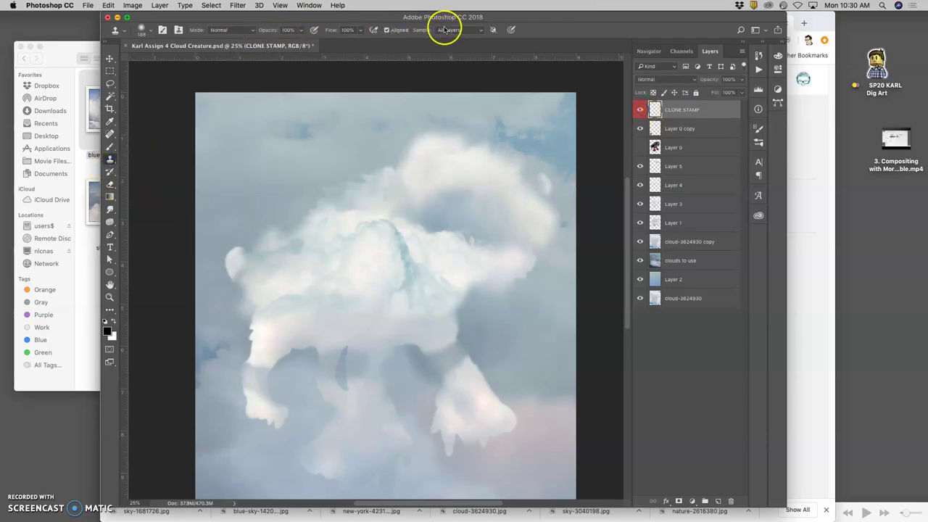
click(301, 29)
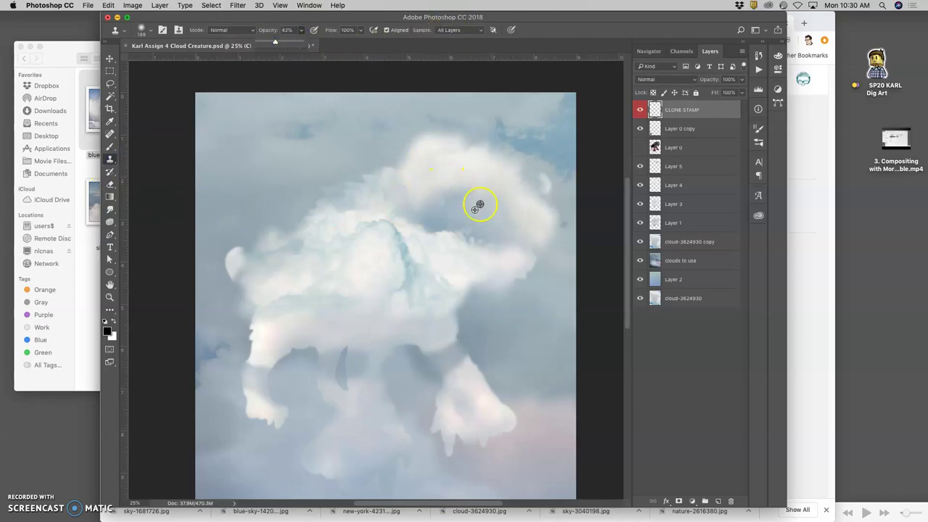
drag(402, 233, 404, 274)
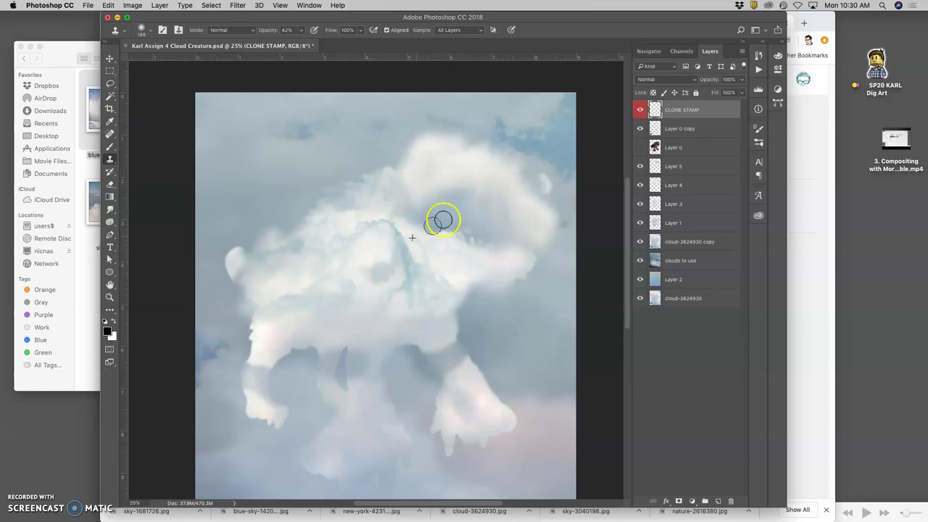
click(640, 109)
click(639, 110)
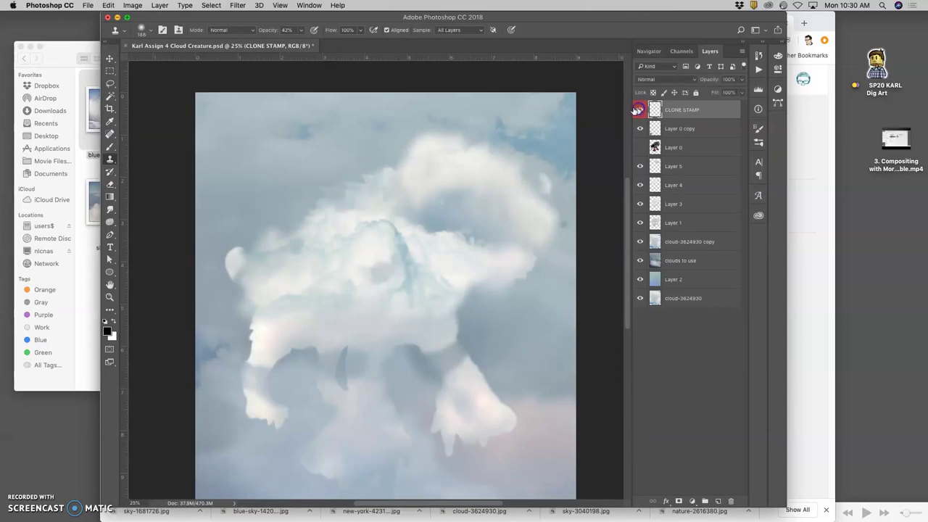
Smudge the cloned torso patch at 22% strength and fade it with the Eraser at 50% opacity.
click(110, 209)
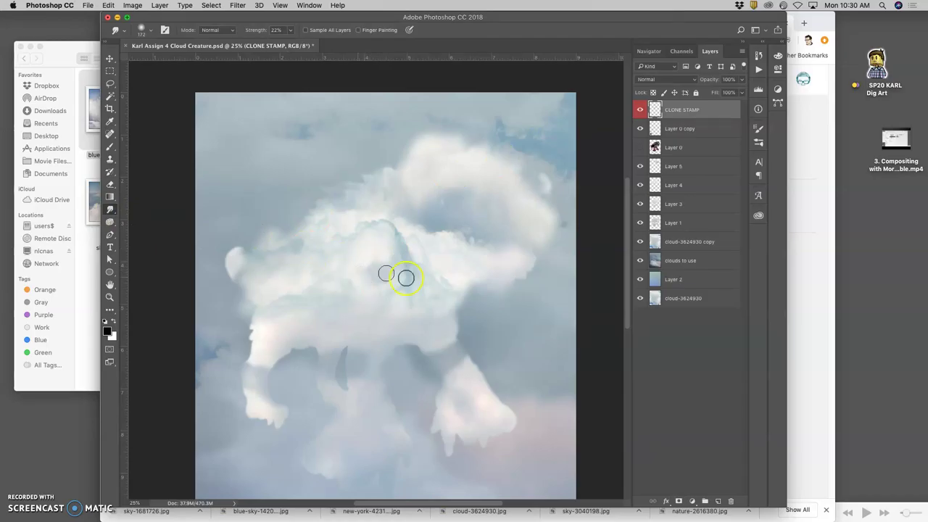
drag(500, 261, 482, 183)
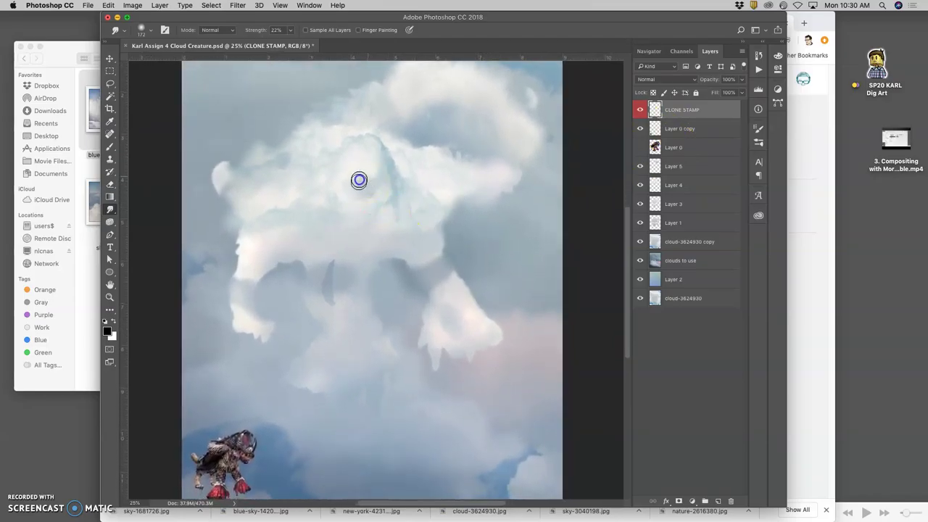
click(110, 184)
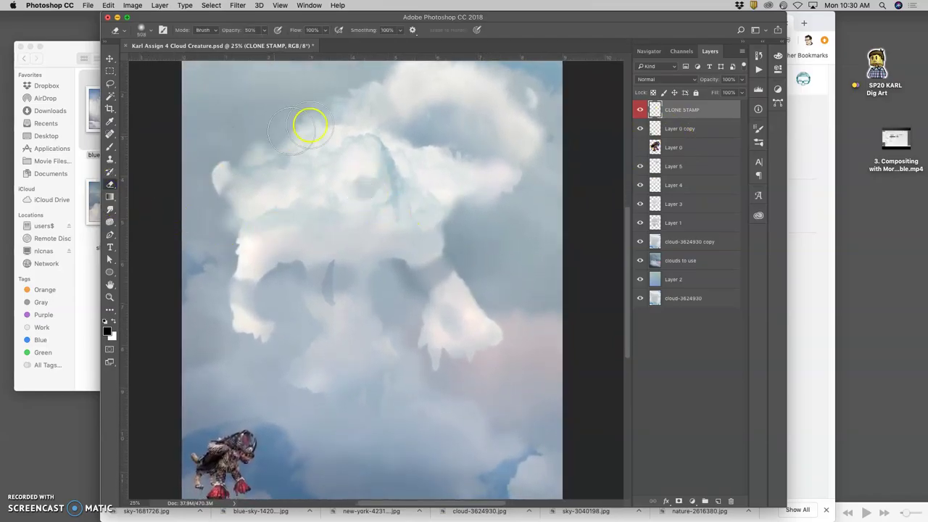
mouse_move(311, 124)
mouse_down()
mouse_move(382, 163)
mouse_move(368, 193)
mouse_move(391, 196)
mouse_up()
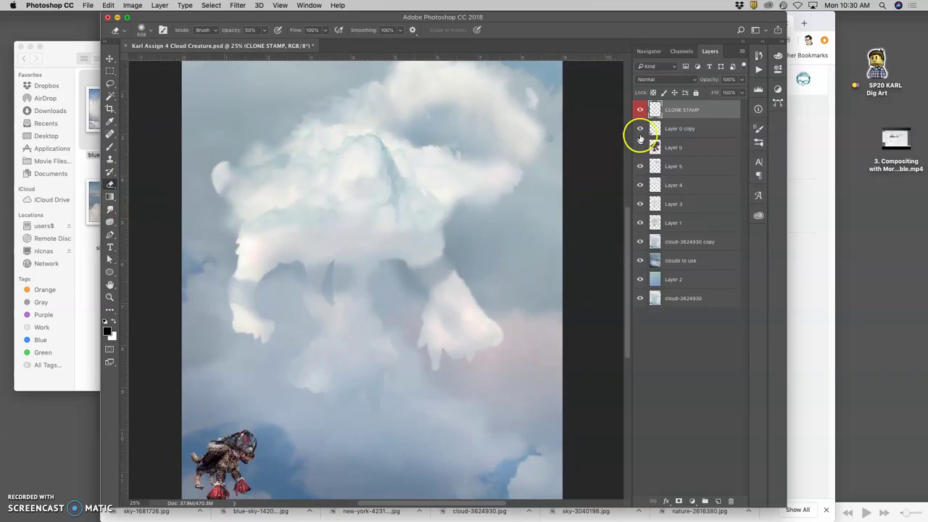
click(640, 109)
click(640, 109)
click(640, 109)
click(640, 109)
click(640, 109)
Try another eraser stroke across the torso on the CLONE STAMP layer and undo it.
mouse_move(333, 122)
mouse_down()
mouse_move(263, 215)
mouse_move(302, 224)
mouse_move(320, 278)
mouse_move(389, 298)
mouse_up()
key(super+z)
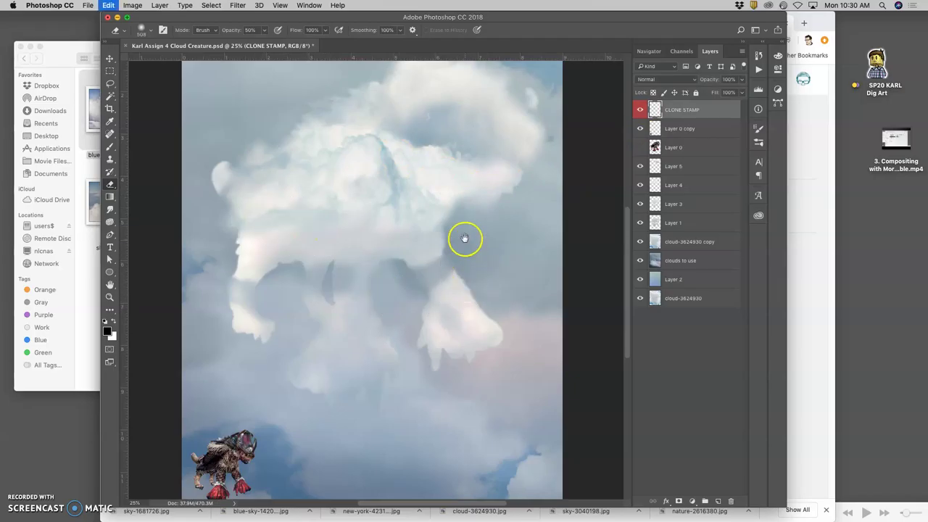
drag(462, 236, 450, 275)
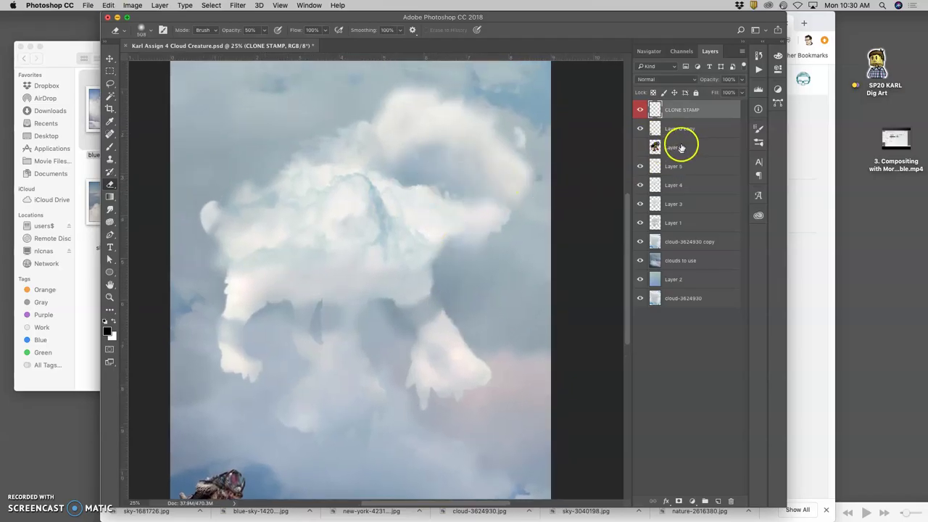
Soften the creature's neck and face on Layer 5 with the Eraser at 50% opacity.
click(640, 167)
click(640, 168)
click(666, 165)
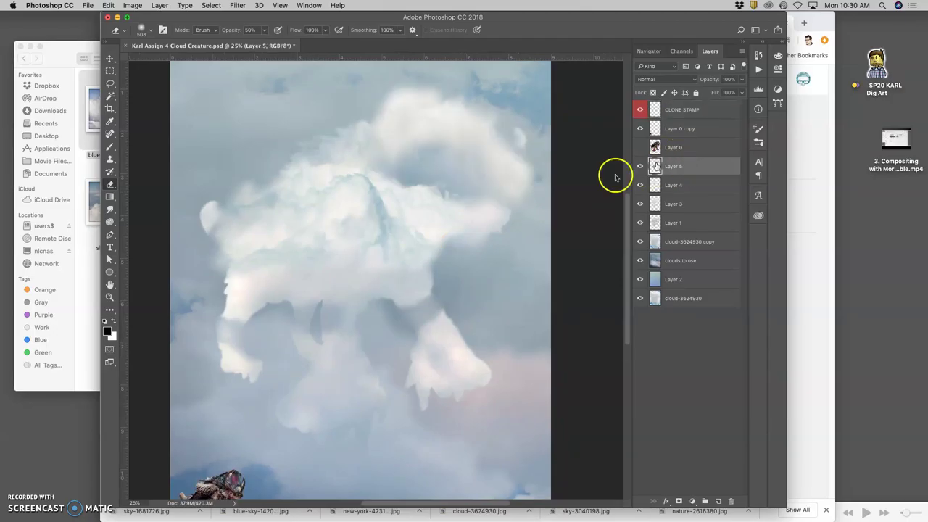
drag(420, 202, 415, 200)
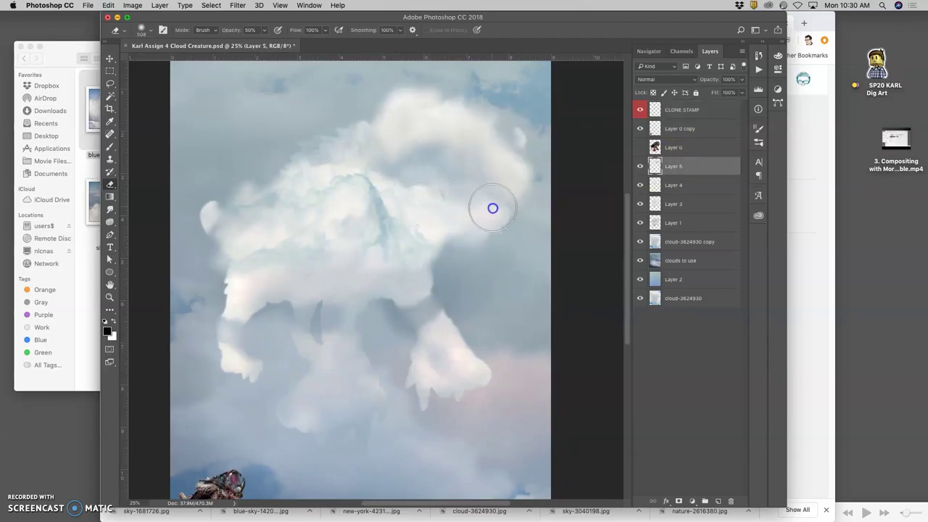
click(446, 286)
drag(446, 286, 396, 185)
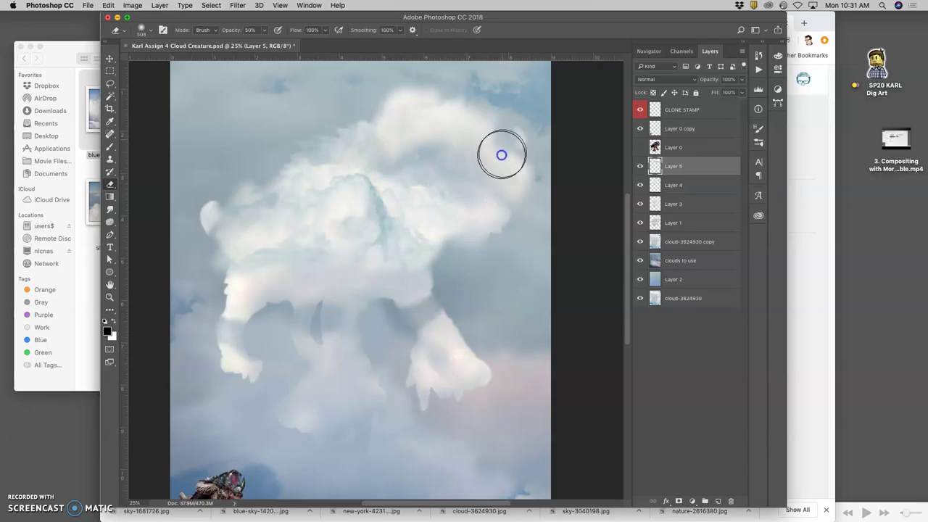
mouse_move(490, 173)
mouse_down()
mouse_move(579, 154)
mouse_move(546, 177)
mouse_move(525, 166)
mouse_move(523, 143)
mouse_move(499, 130)
mouse_move(510, 136)
mouse_move(429, 147)
mouse_move(268, 100)
mouse_move(555, 194)
mouse_move(539, 186)
mouse_move(535, 197)
mouse_move(472, 201)
mouse_move(224, 161)
mouse_up()
Smudge the front edge of the creature's head on Layer 5 at 22% strength and refine it with the Eraser at 50% opacity.
drag(111, 210, 141, 227)
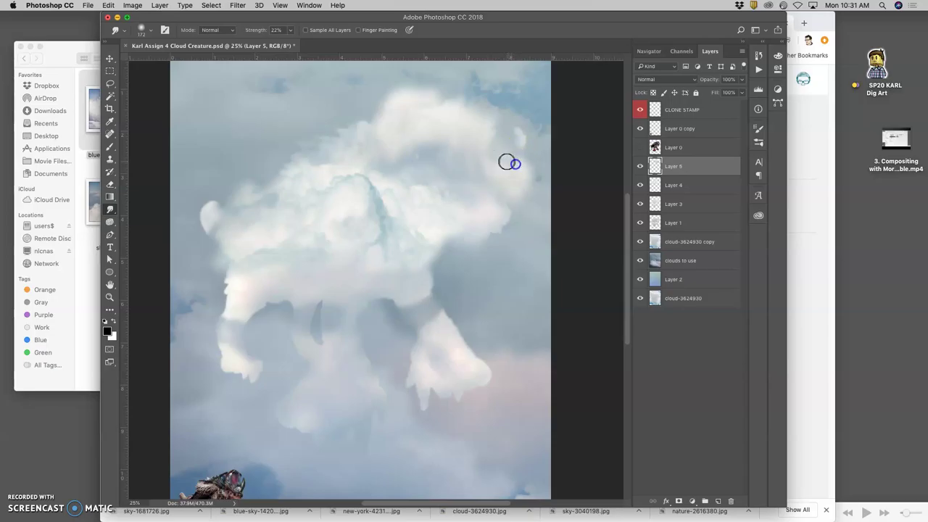
click(110, 185)
key(super+equal)
key(super+equal)
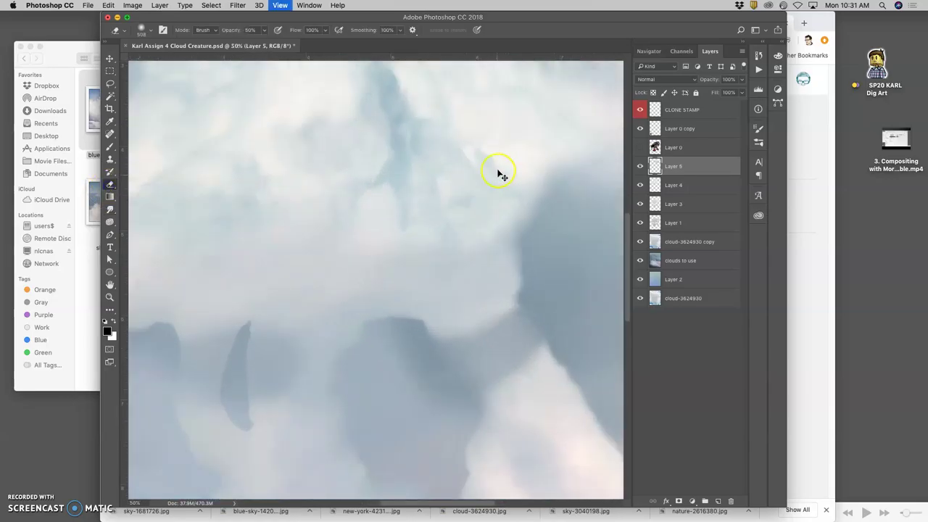
key(super+equal)
drag(479, 174, 315, 354)
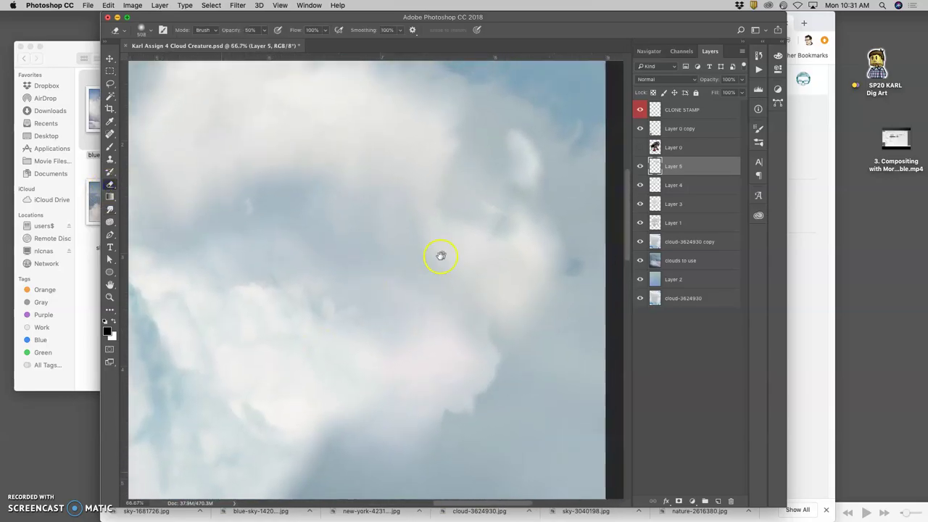
mouse_move(483, 228)
mouse_down()
mouse_move(489, 234)
mouse_move(489, 200)
mouse_up()
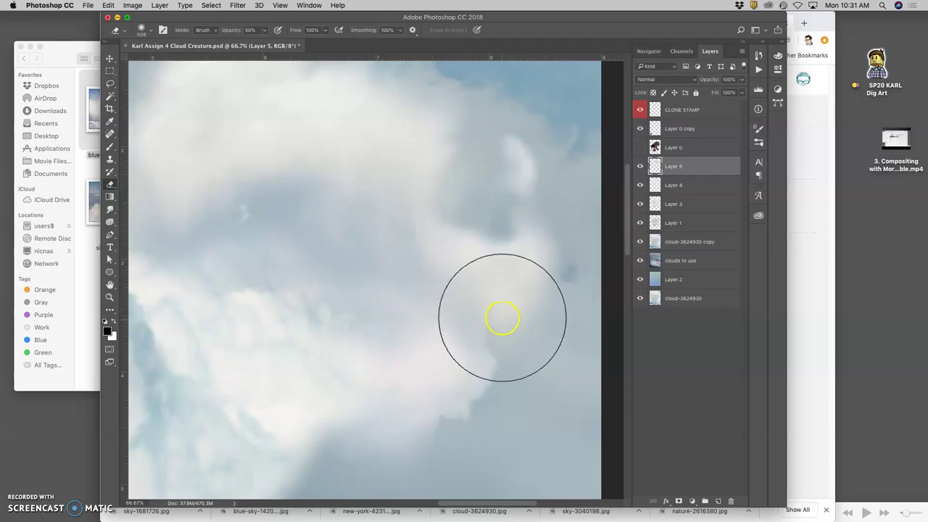
key(super+minus)
key(super+minus)
key(super+minus)
key(super+minus)
key(super+minus)
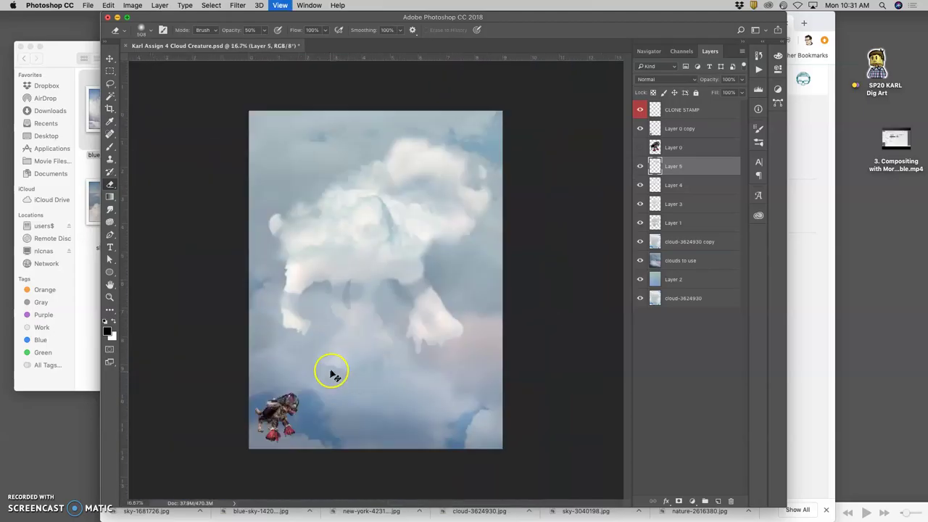
Clone cloud texture onto the creature's face on the CLONE STAMP layer at 42% opacity and fade the clone with the Eraser at 50%.
click(650, 110)
click(109, 159)
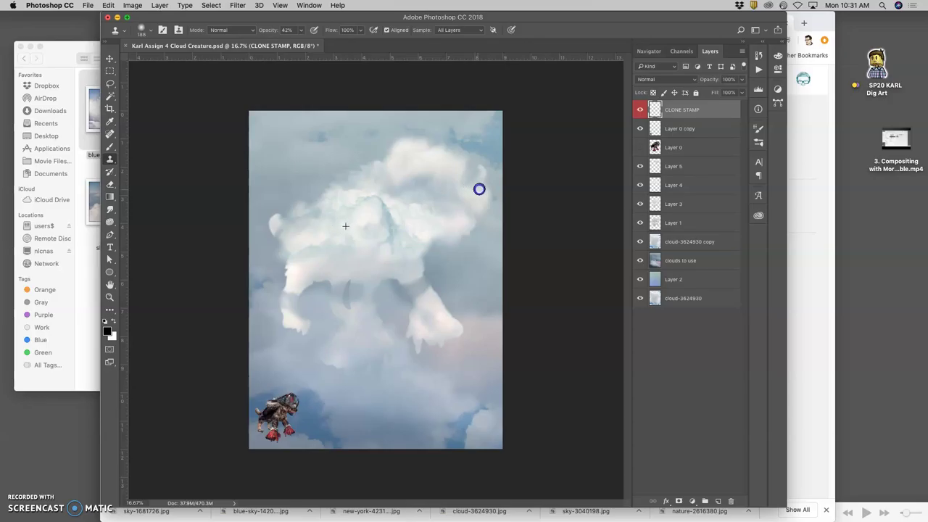
mouse_move(478, 191)
mouse_down()
mouse_move(469, 226)
mouse_move(437, 264)
mouse_up()
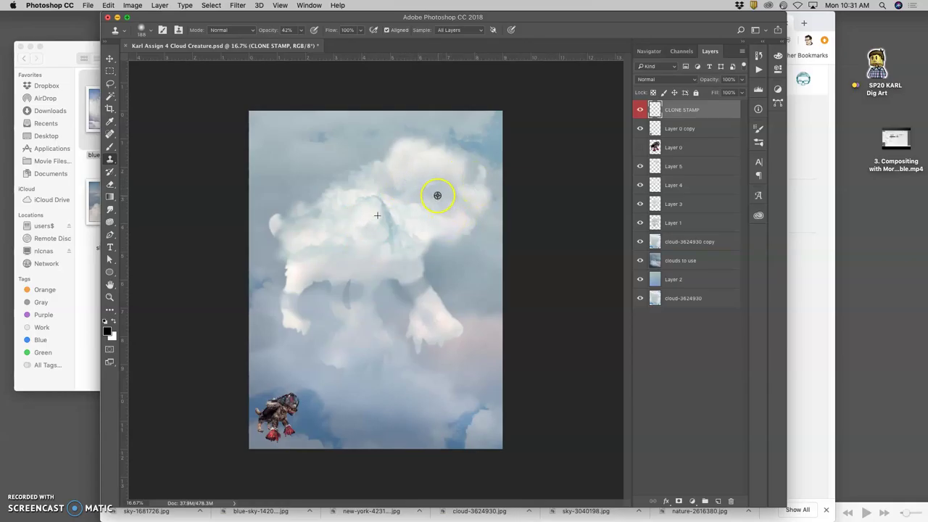
click(110, 185)
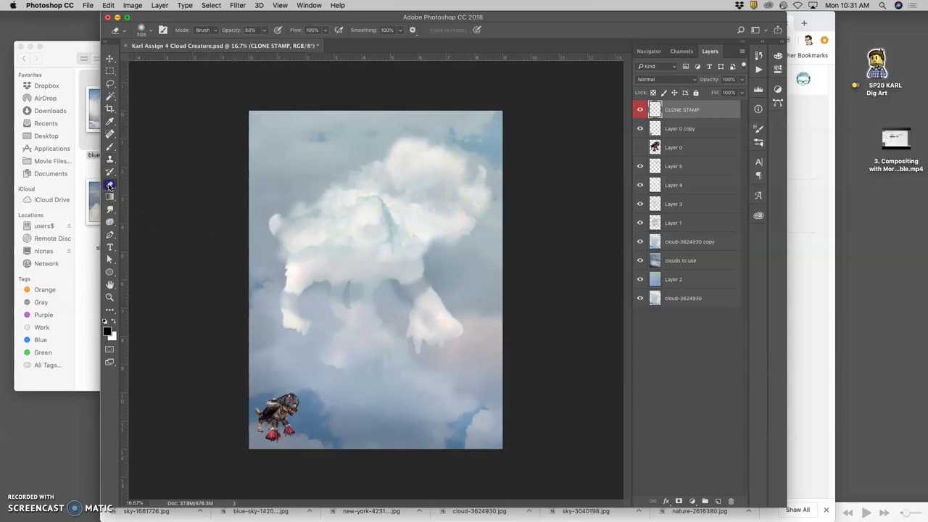
click(409, 195)
mouse_move(401, 197)
mouse_down()
mouse_move(440, 188)
mouse_move(391, 194)
mouse_up()
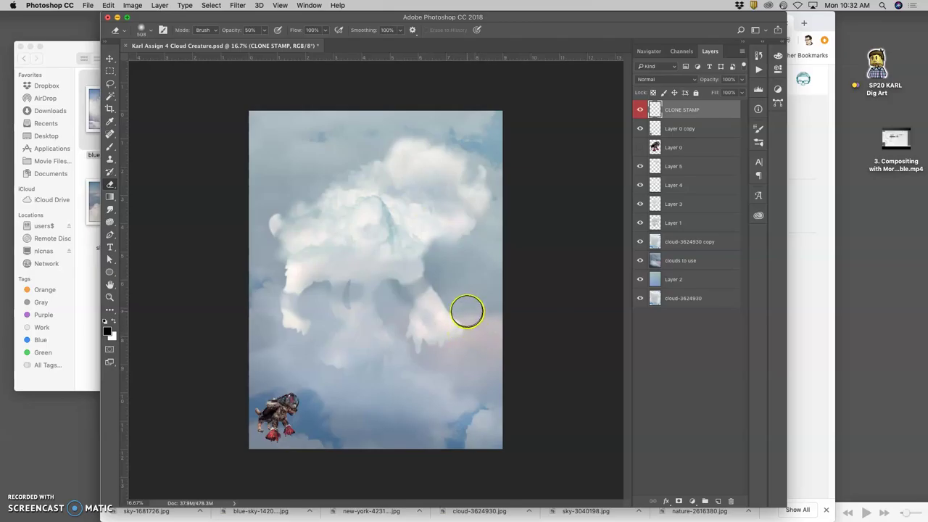
Examine the blended creature up close and toggle Layers 5, 3 and 4 to identify which cloud part each one holds.
key(super+equal)
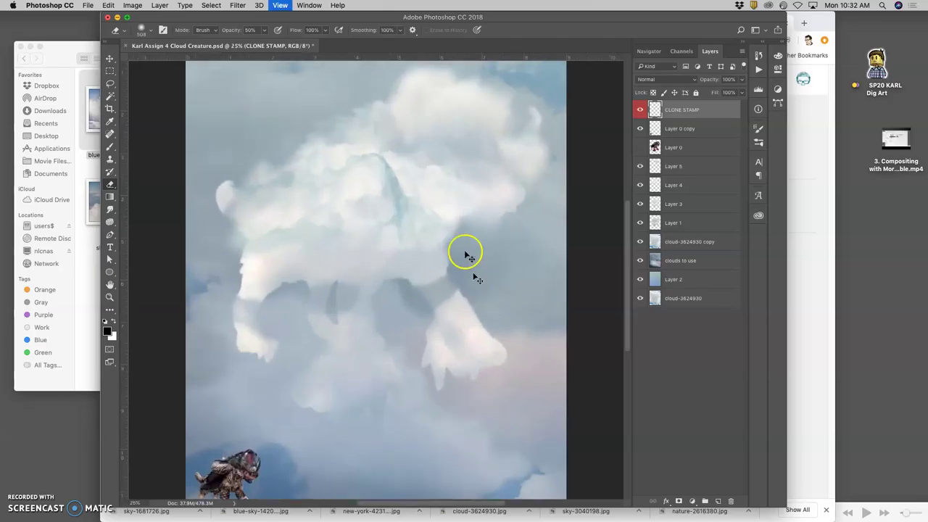
key(super+equal)
key(super+minus)
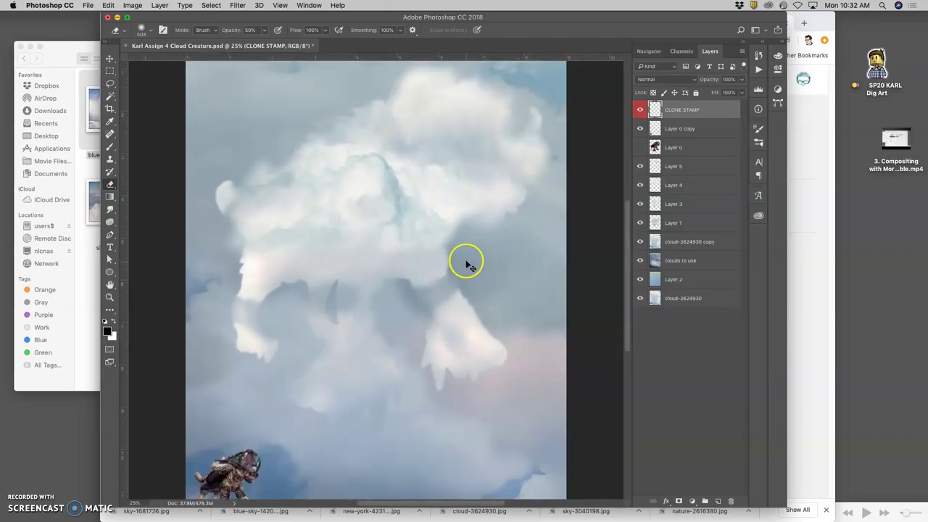
key(super+minus)
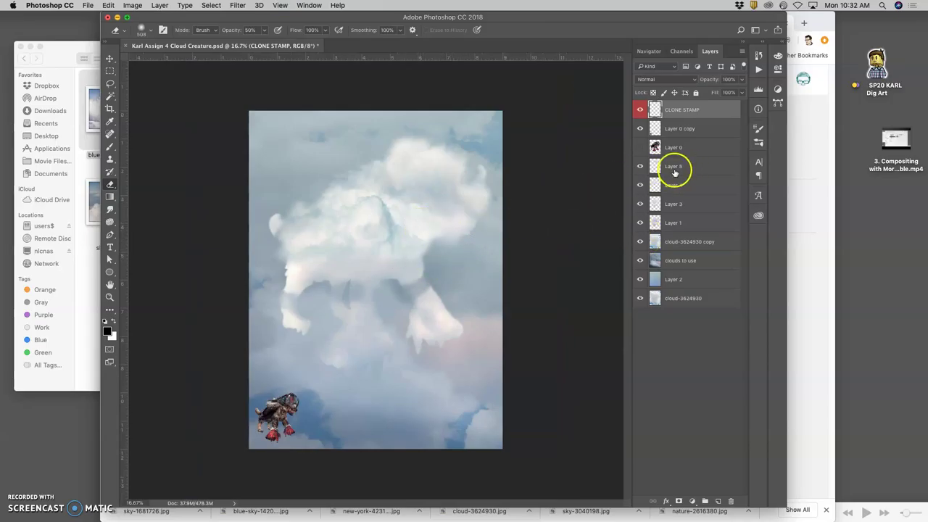
click(640, 167)
click(640, 167)
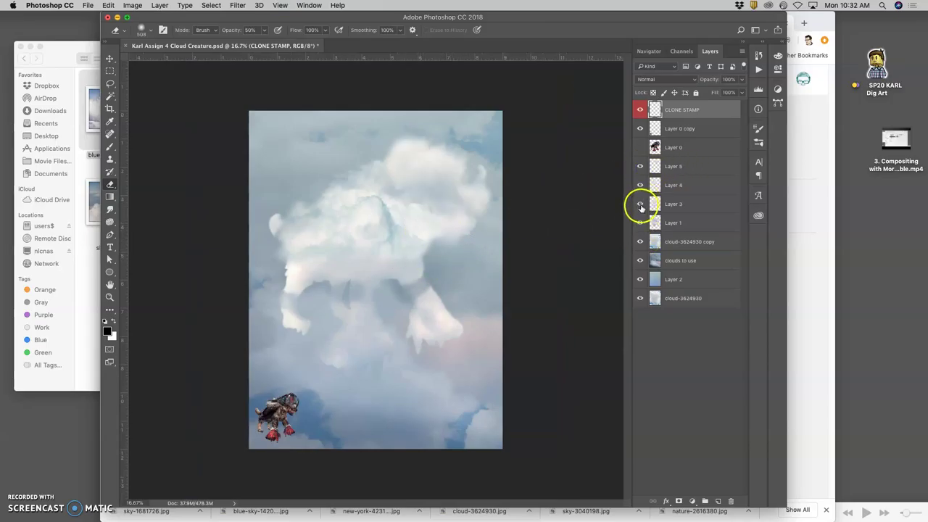
click(640, 206)
click(641, 205)
click(641, 187)
click(641, 187)
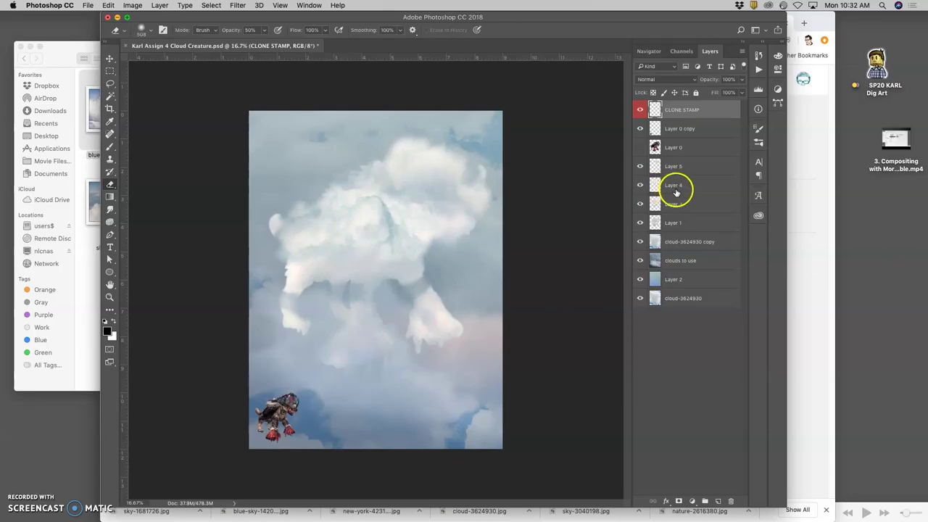
Apply Color Balance to Layer 4, shifting midtones toward yellow and shadows to about +29 red and -12 toward yellow.
drag(675, 192, 675, 192)
click(133, 5)
mouse_move(148, 32)
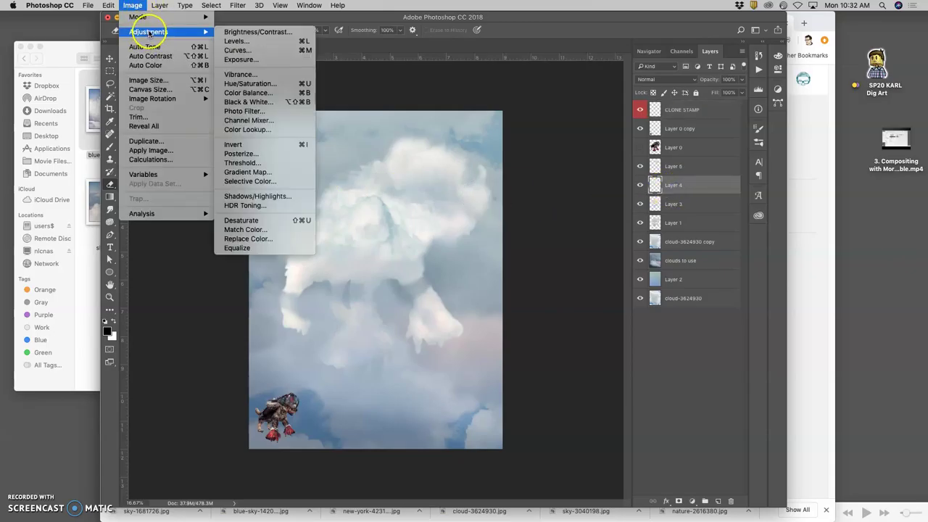
click(251, 93)
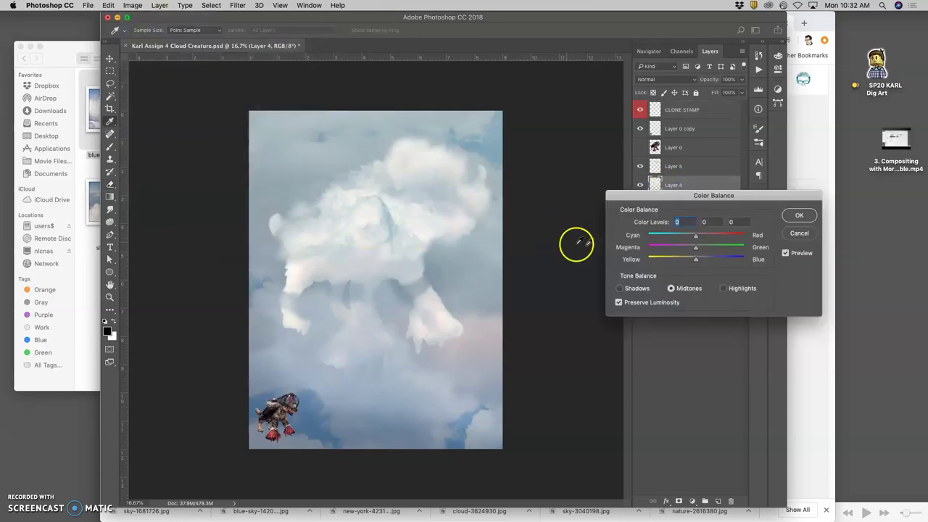
drag(696, 260, 692, 261)
click(622, 288)
click(695, 262)
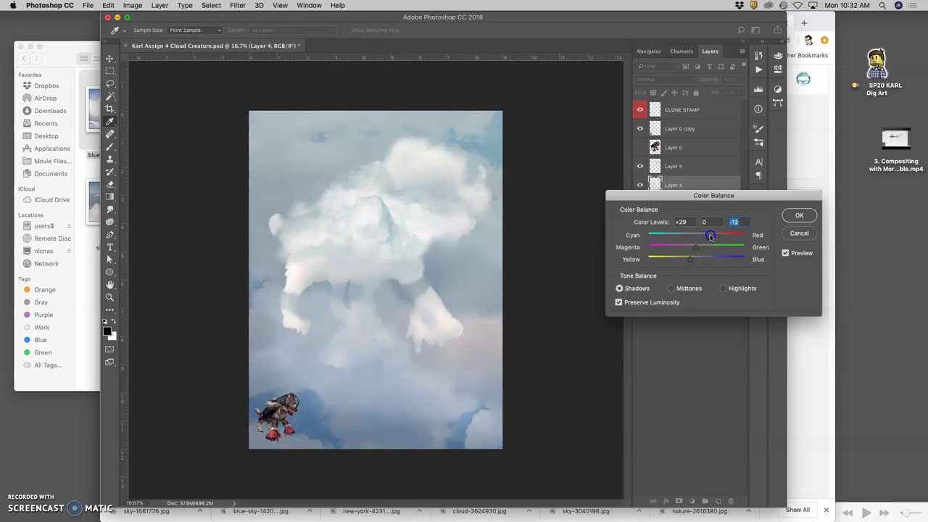
click(786, 216)
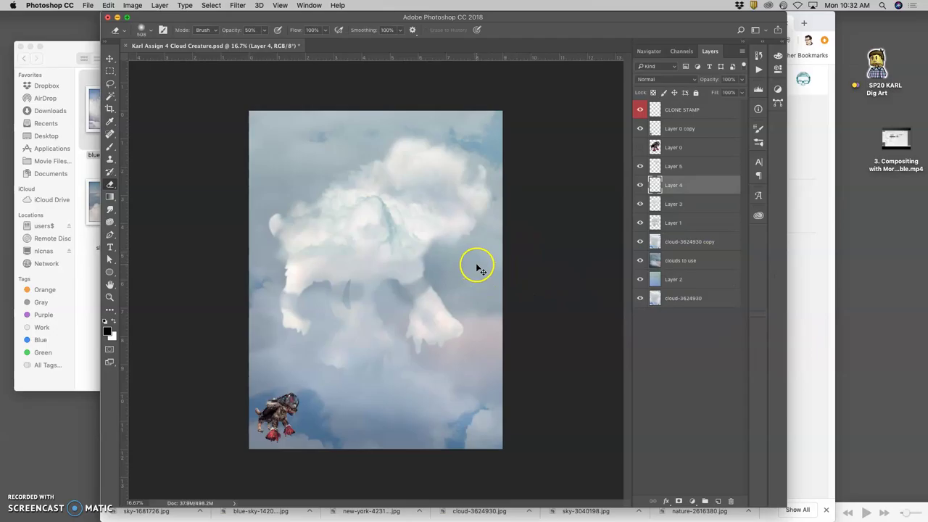
Lower the Eraser opacity to 21% and fade the hard edges of the Layer 4 cloud across the creature's torso.
key(super+plus)
key(super+plus)
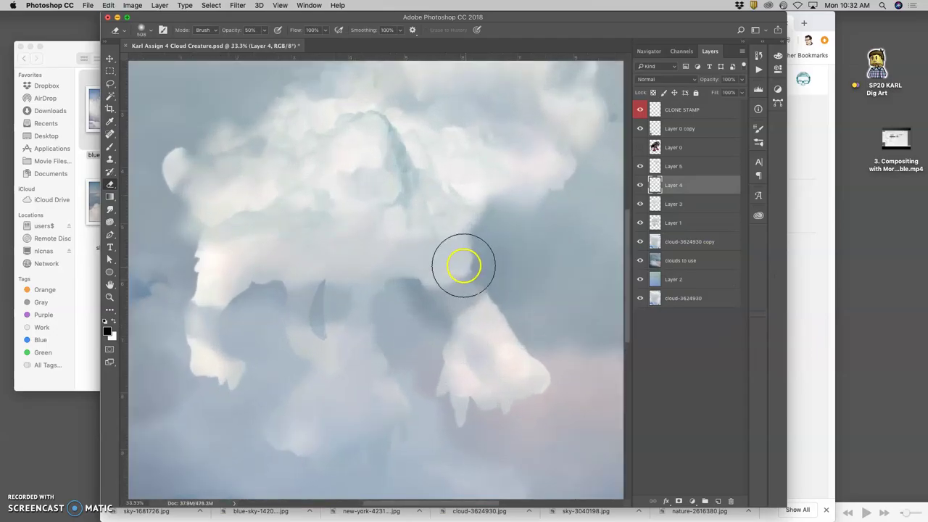
drag(478, 231, 460, 302)
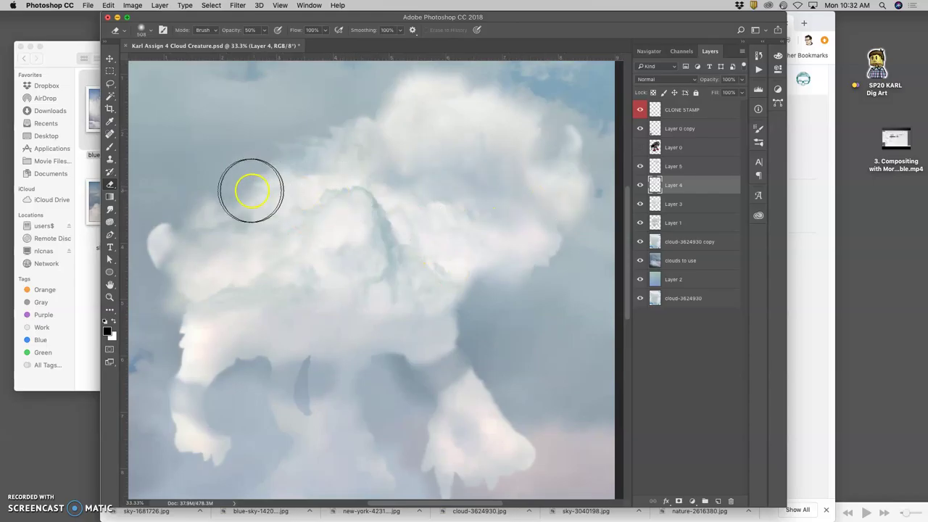
click(265, 31)
click(251, 43)
mouse_move(327, 191)
mouse_down()
mouse_move(350, 190)
mouse_move(394, 206)
mouse_up()
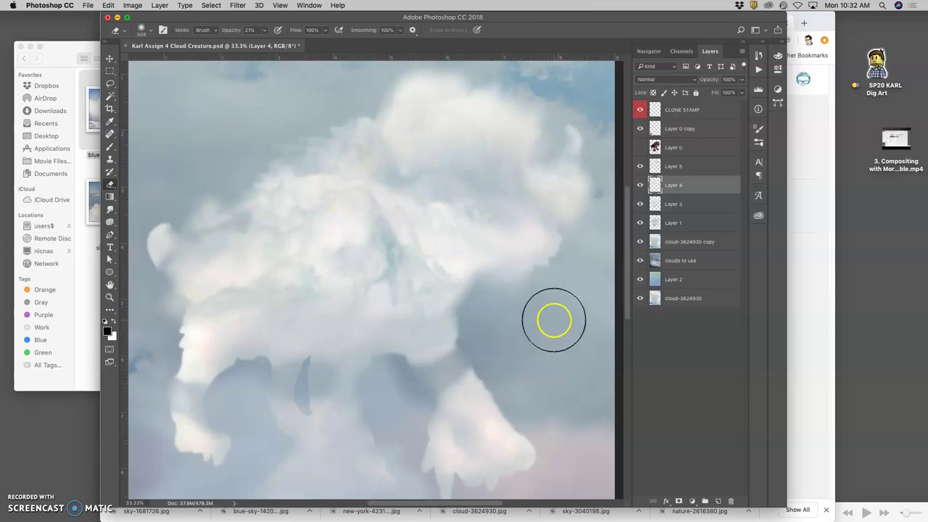
key(super+minus)
key(super+minus)
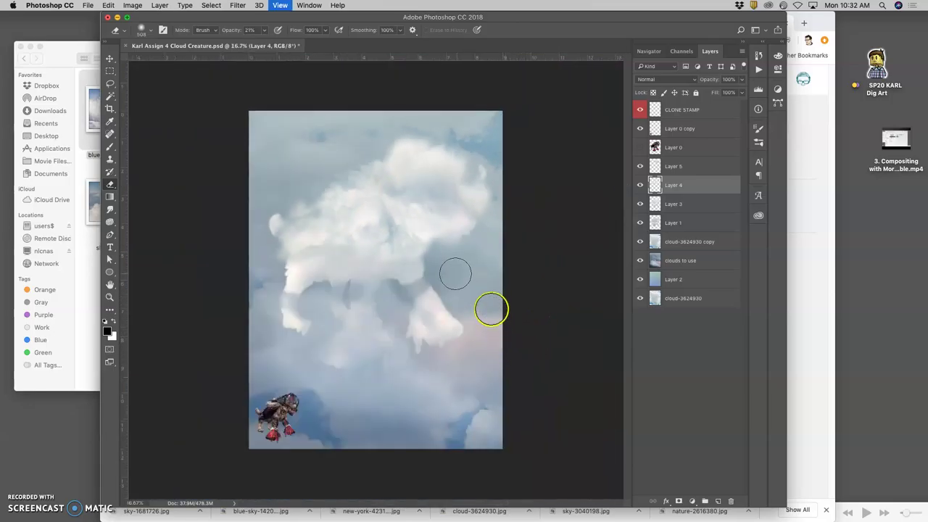
mouse_move(393, 249)
mouse_down()
mouse_move(371, 265)
mouse_move(315, 263)
mouse_move(346, 248)
mouse_move(389, 256)
mouse_up()
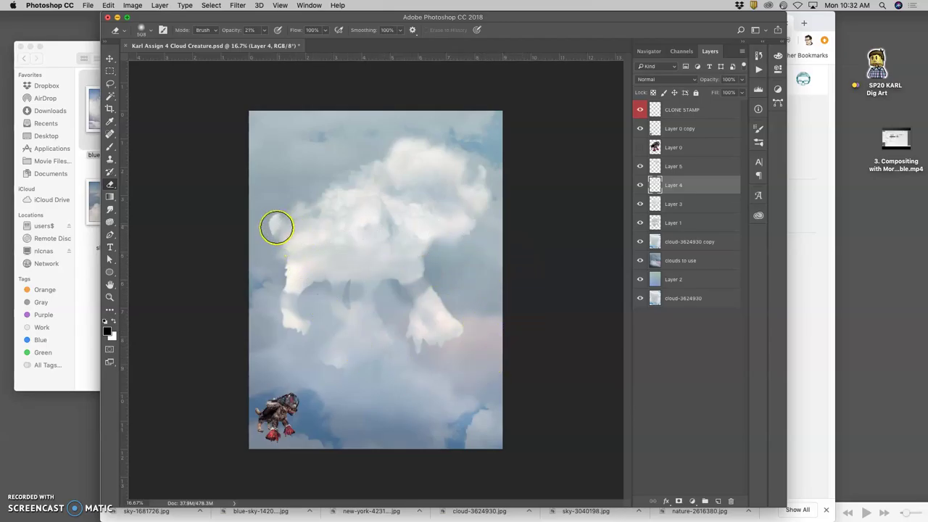
Smudge the creature's tail outward on Layer 1 with a 332 px soft brush at 22% strength.
click(679, 224)
click(639, 222)
click(639, 223)
click(683, 224)
click(111, 209)
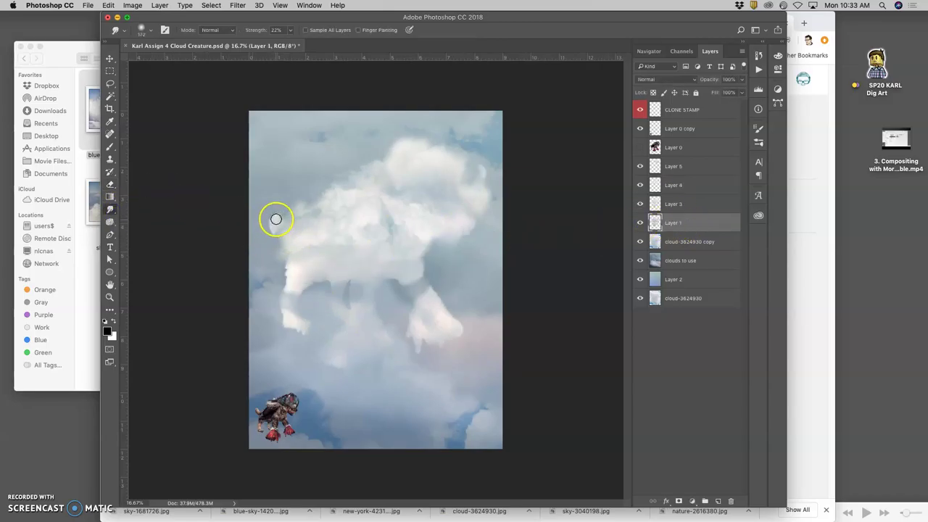
click(151, 32)
drag(197, 55, 205, 60)
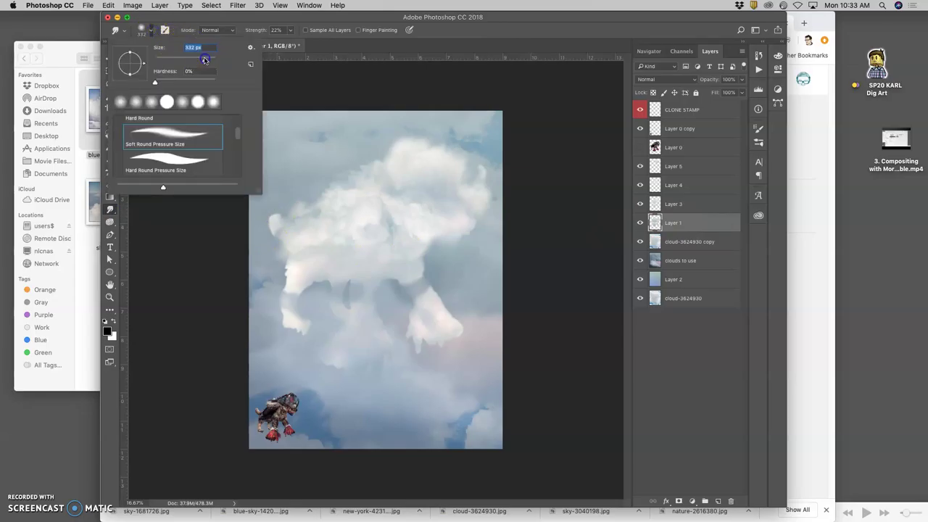
click(287, 211)
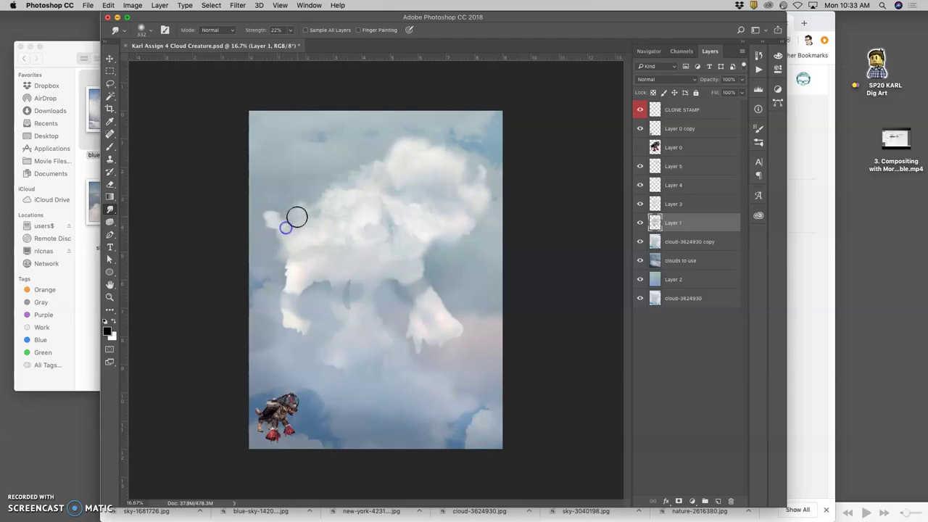
Try fading the tail on Layer 1 with the Eraser at 21% opacity and undo the strokes.
click(116, 186)
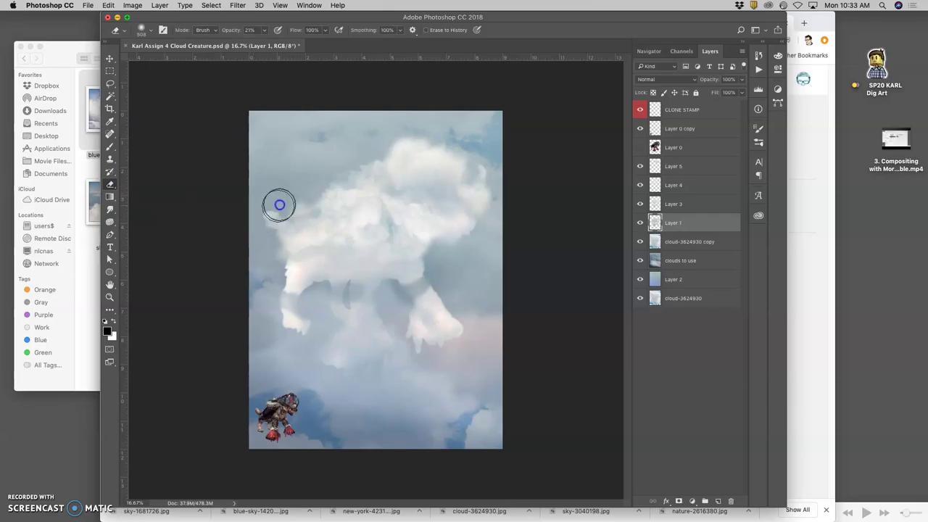
drag(268, 230, 264, 258)
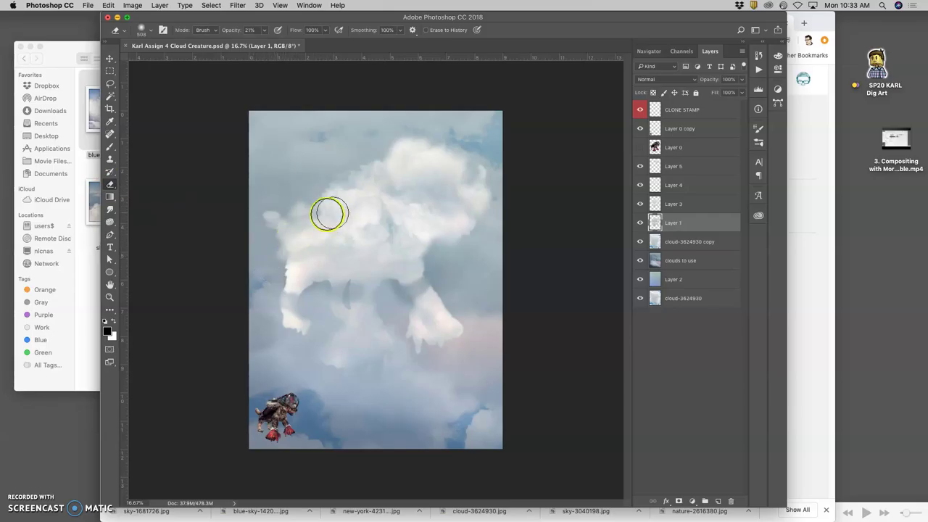
mouse_move(266, 202)
mouse_down()
mouse_move(265, 236)
mouse_move(263, 213)
mouse_up()
key(alt+super+z)
key(alt+super+z)
key(alt+super+z)
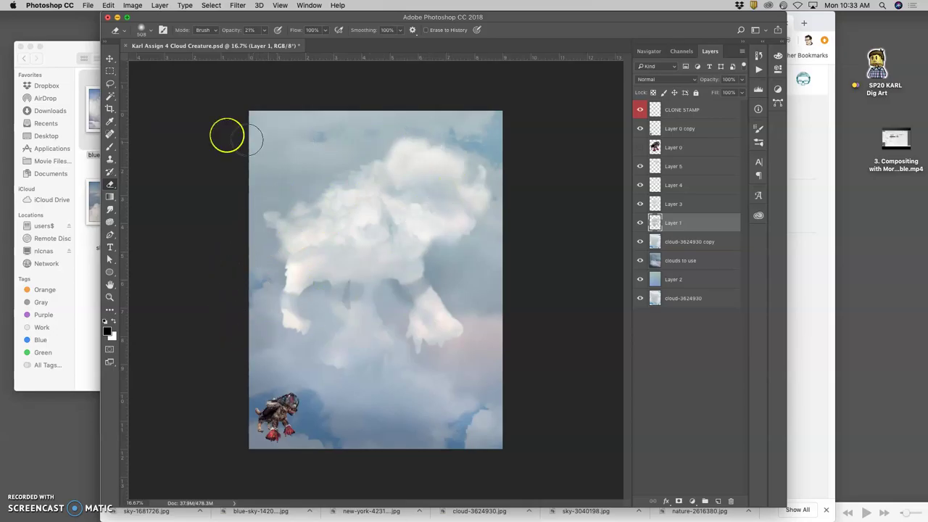
Clone cloud texture onto the tail on the CLONE STAMP layer at 42% opacity and fade it with the Eraser at 21%.
click(667, 106)
click(109, 160)
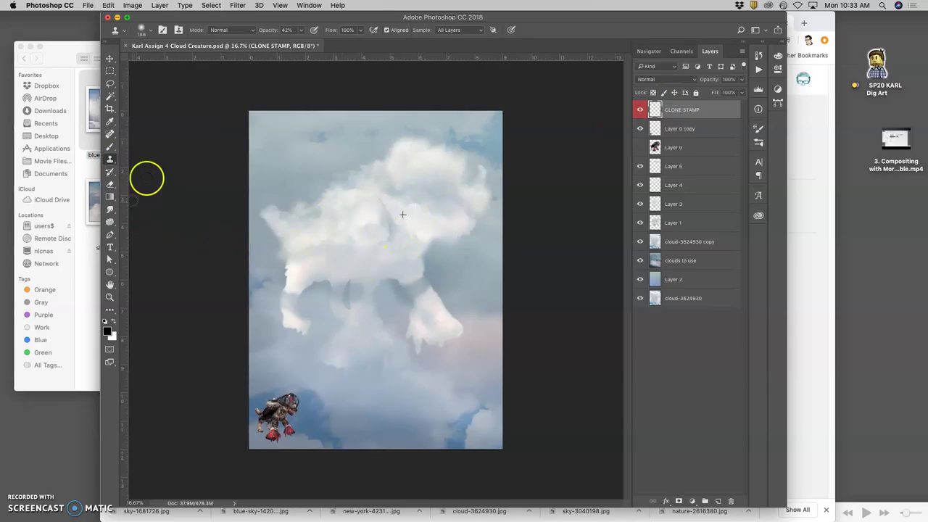
click(110, 184)
mouse_move(284, 240)
mouse_down()
mouse_move(284, 232)
mouse_move(265, 234)
mouse_up()
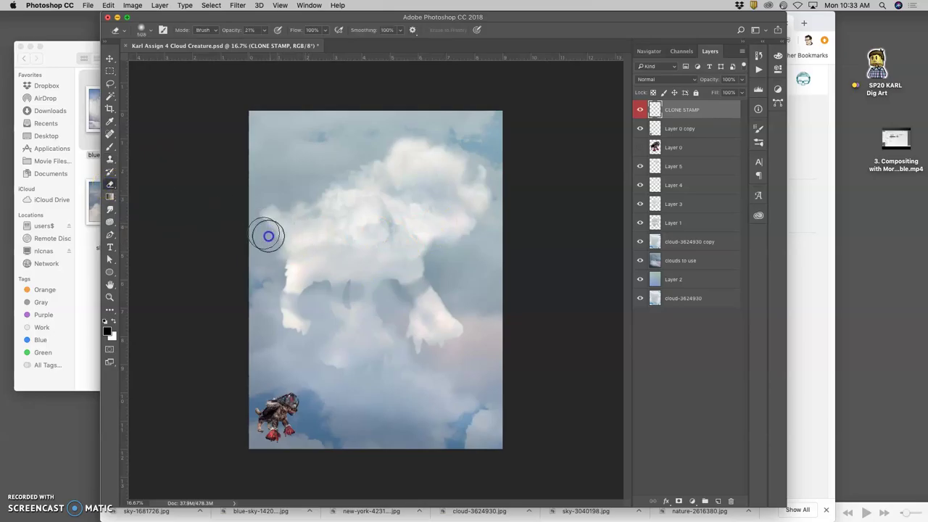
Fade the tail and the upper back of the cloud creature on Layer 1 with the Eraser at 21% opacity.
click(668, 204)
click(675, 222)
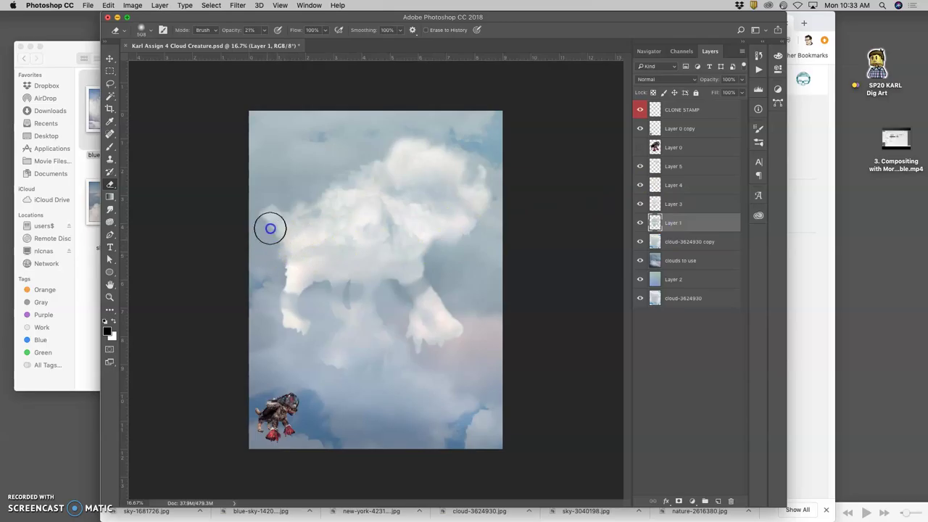
mouse_move(272, 231)
mouse_down()
mouse_move(303, 220)
mouse_move(287, 229)
mouse_move(281, 206)
mouse_move(270, 211)
mouse_move(268, 250)
mouse_up()
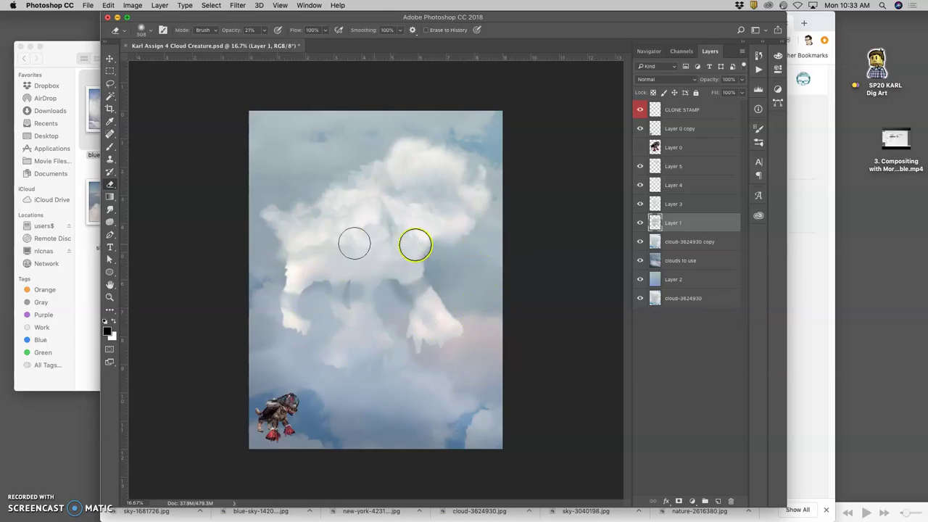
click(640, 223)
click(640, 223)
mouse_move(356, 163)
mouse_down()
mouse_move(325, 174)
mouse_move(331, 168)
mouse_up()
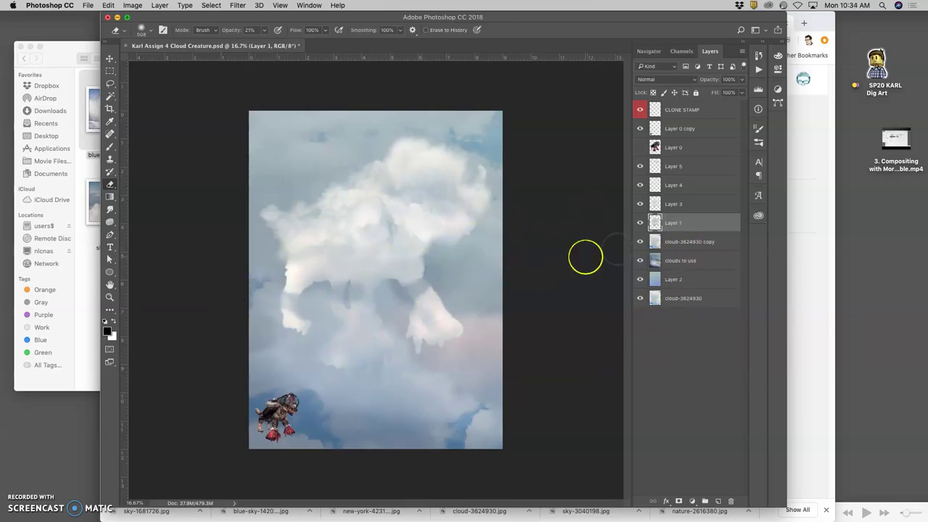
Soften the creature's underside and the cloud between its legs on Layer 1 with the Eraser at 21% opacity.
click(640, 204)
click(640, 203)
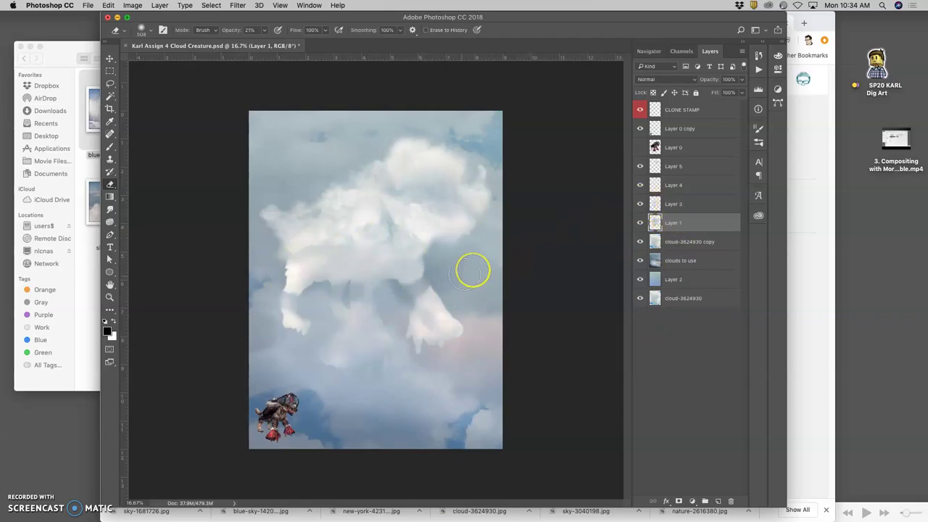
mouse_move(419, 291)
mouse_down()
mouse_move(425, 286)
mouse_move(410, 285)
mouse_move(437, 289)
mouse_move(364, 284)
mouse_move(352, 292)
mouse_move(331, 283)
mouse_move(305, 305)
mouse_move(288, 300)
mouse_move(301, 287)
mouse_move(282, 302)
mouse_move(373, 282)
mouse_move(372, 292)
mouse_move(349, 296)
mouse_up()
click(667, 208)
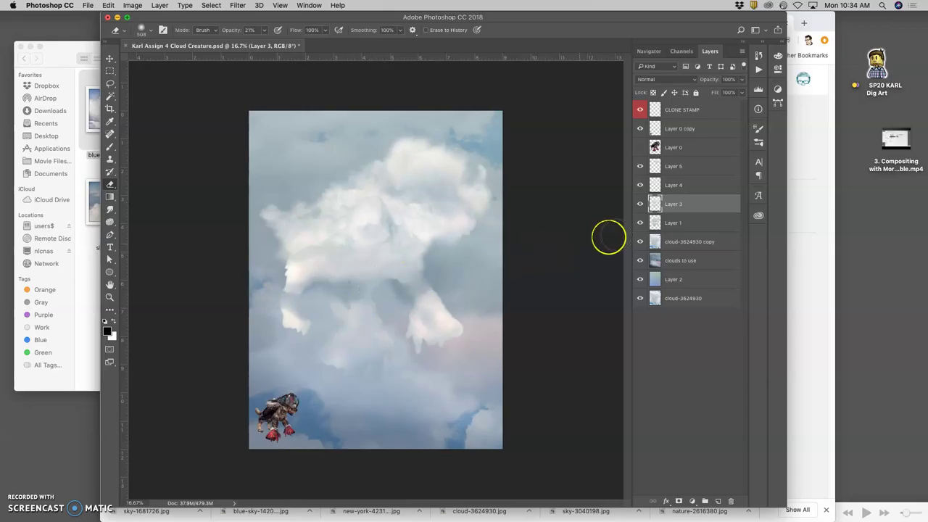
click(674, 223)
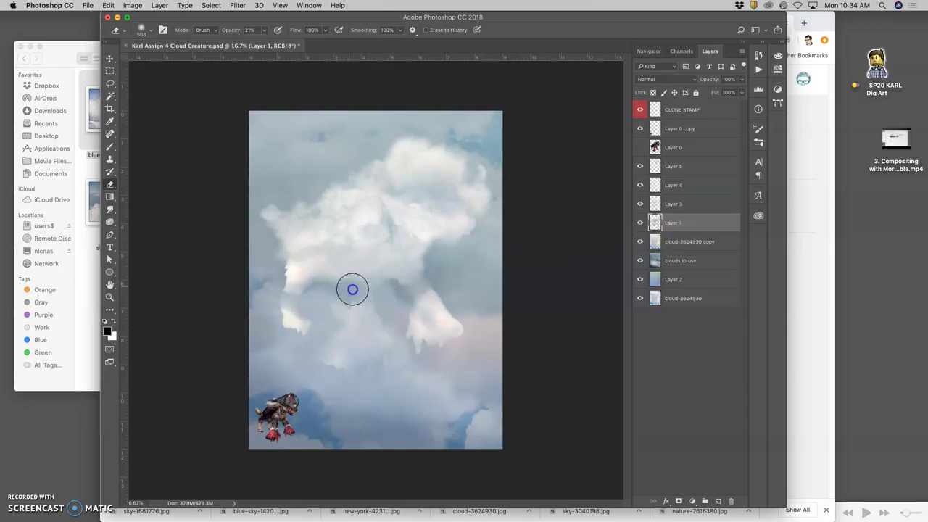
Smudge the rear leg, the rear foot and the area beside the front foot on Layer 1 at 22% strength.
key(r)
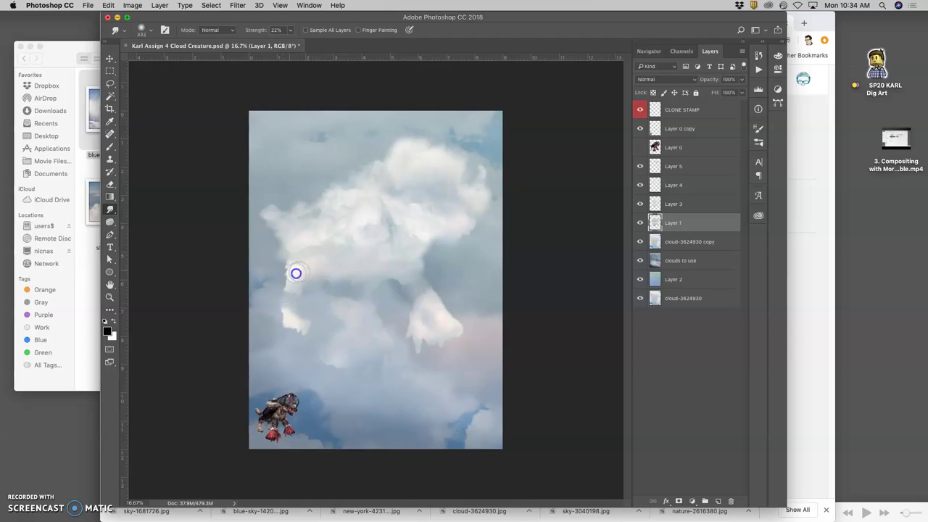
drag(291, 268, 298, 261)
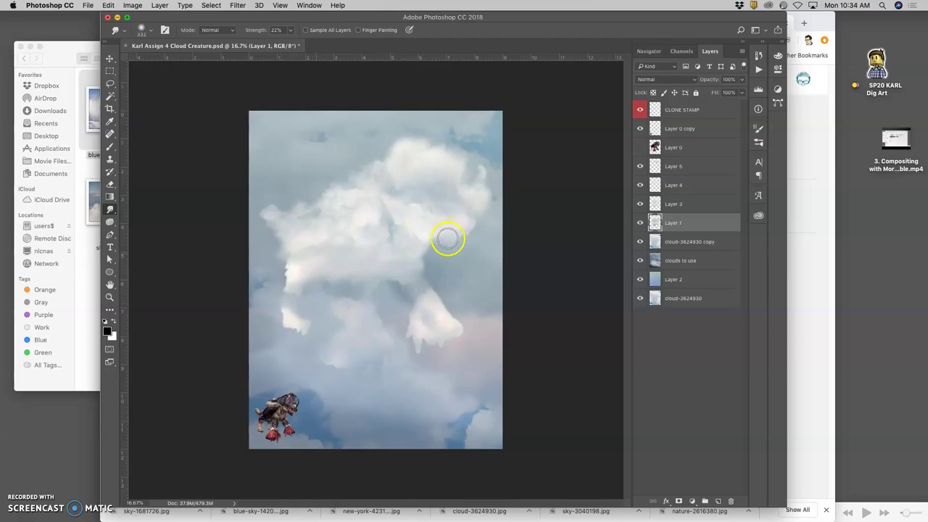
mouse_move(294, 319)
mouse_down()
mouse_move(280, 314)
mouse_move(289, 313)
mouse_up()
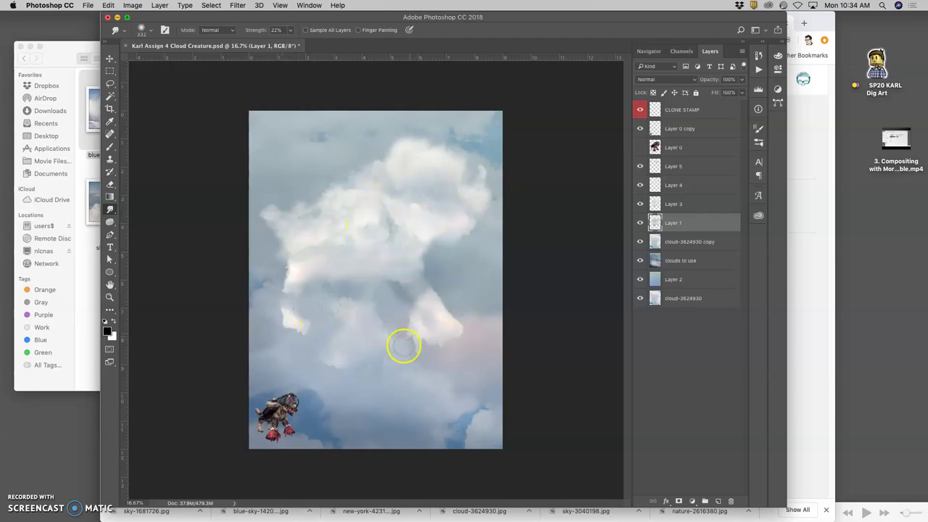
drag(403, 345, 381, 337)
Fade the top of the rear leg into the sky on Layer 1 with the Eraser at 21% opacity.
click(110, 185)
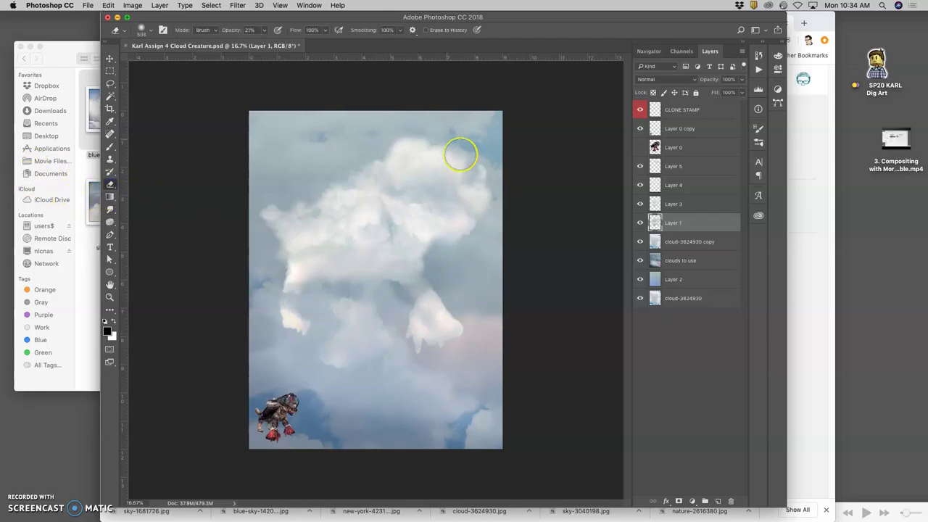
click(641, 206)
click(640, 206)
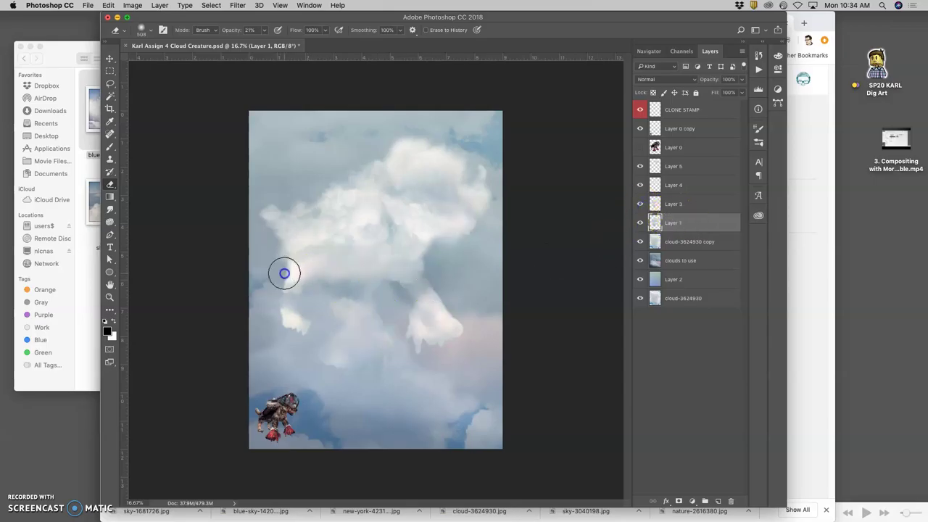
drag(282, 273, 316, 287)
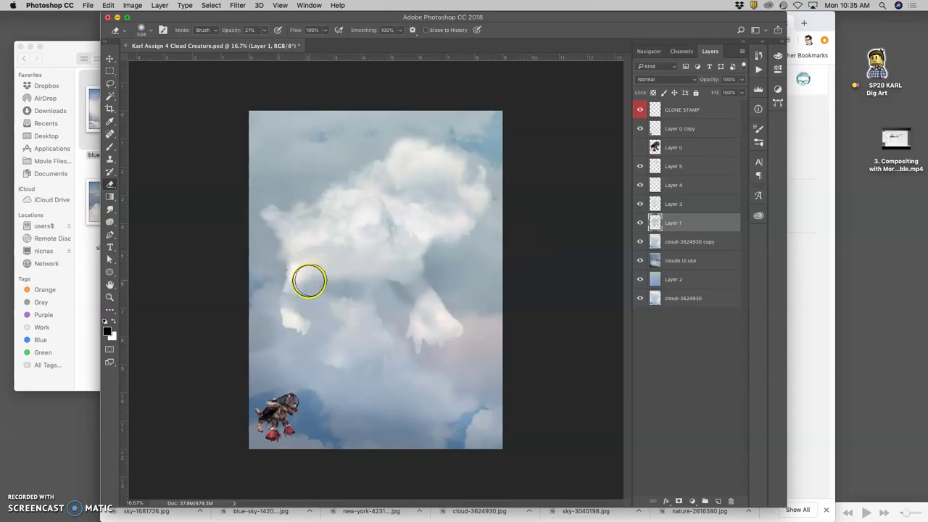
Compare Layers 1 and 3 by toggling their visibility, and fade the rear leg's edge and the front claws on Layer 3 with the Eraser.
click(674, 223)
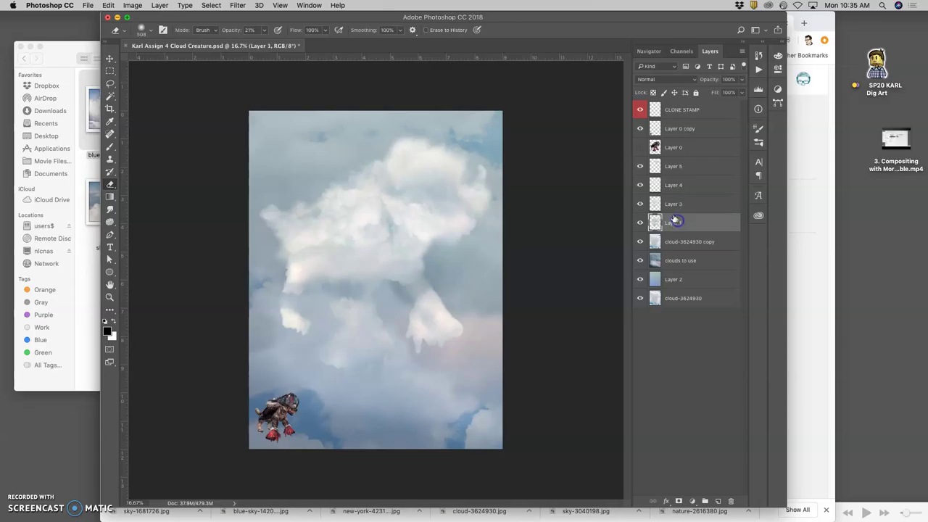
click(640, 224)
click(640, 224)
click(658, 206)
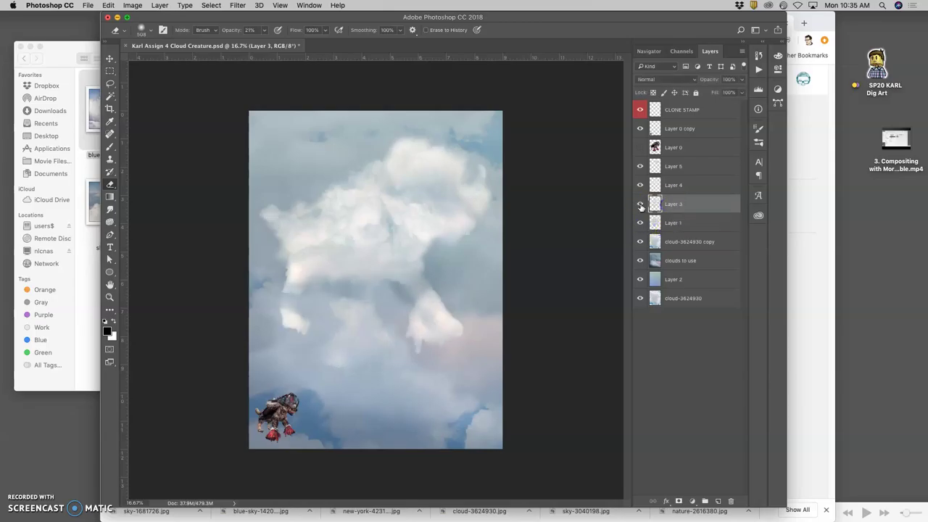
click(640, 204)
click(640, 205)
click(668, 203)
mouse_move(279, 287)
mouse_down()
mouse_move(271, 287)
mouse_move(268, 317)
mouse_up()
mouse_move(451, 338)
mouse_down()
mouse_move(425, 348)
mouse_move(412, 342)
mouse_up()
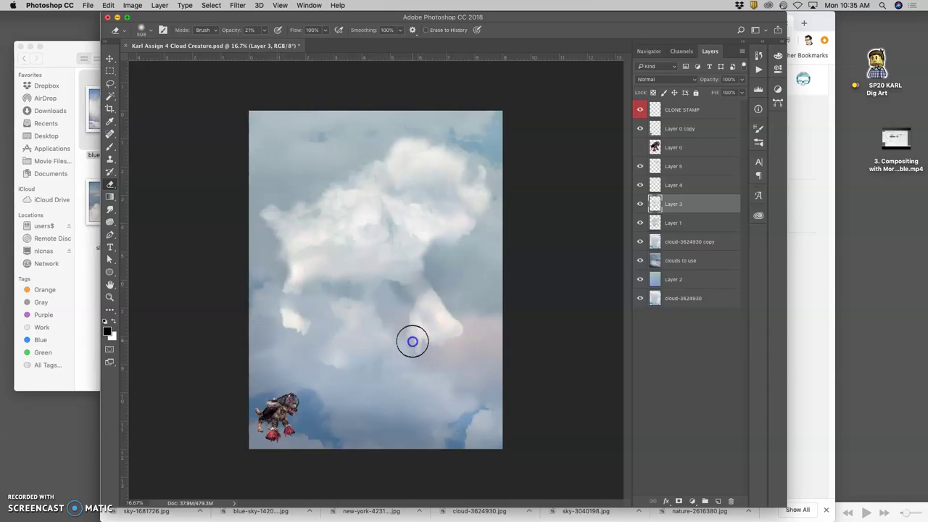
Fade the cloud around the front claws and the rear foot on Layer 1 with the Eraser, and reselect Layer 3.
click(674, 224)
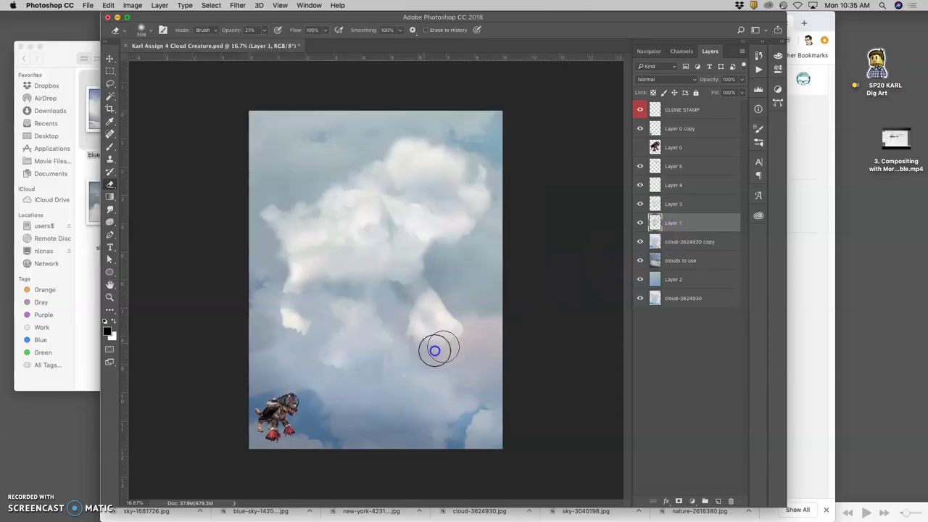
mouse_move(397, 338)
mouse_down()
mouse_move(386, 372)
mouse_move(344, 394)
mouse_up()
mouse_move(282, 324)
mouse_down()
mouse_move(305, 334)
mouse_move(278, 314)
mouse_move(291, 328)
mouse_move(313, 325)
mouse_move(306, 318)
mouse_move(352, 296)
mouse_move(442, 272)
mouse_move(315, 321)
mouse_move(292, 312)
mouse_move(286, 327)
mouse_move(283, 315)
mouse_move(291, 346)
mouse_move(295, 334)
mouse_move(337, 317)
mouse_move(299, 291)
mouse_move(274, 279)
mouse_up()
click(671, 204)
click(682, 222)
click(685, 205)
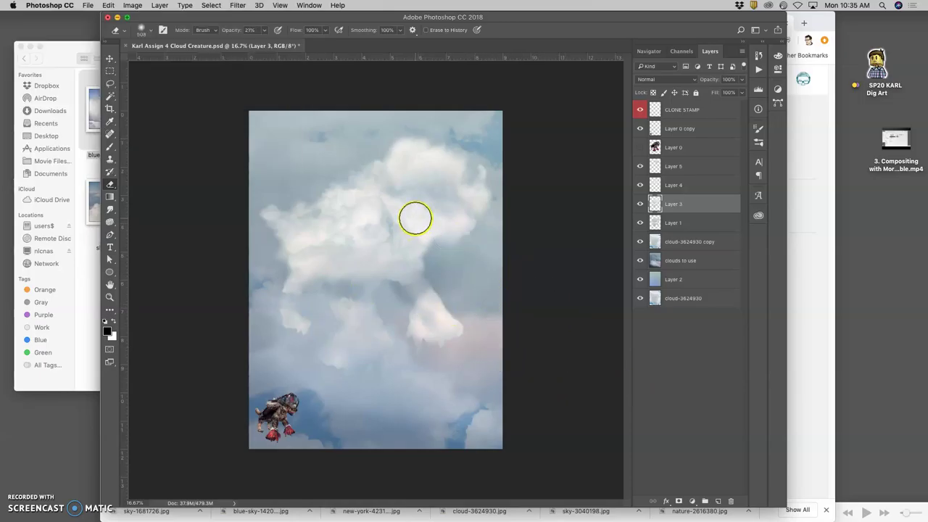
Review the recorded Eraser strokes in the document's history and save the document.
click(758, 56)
scroll(709, 181, up, 10)
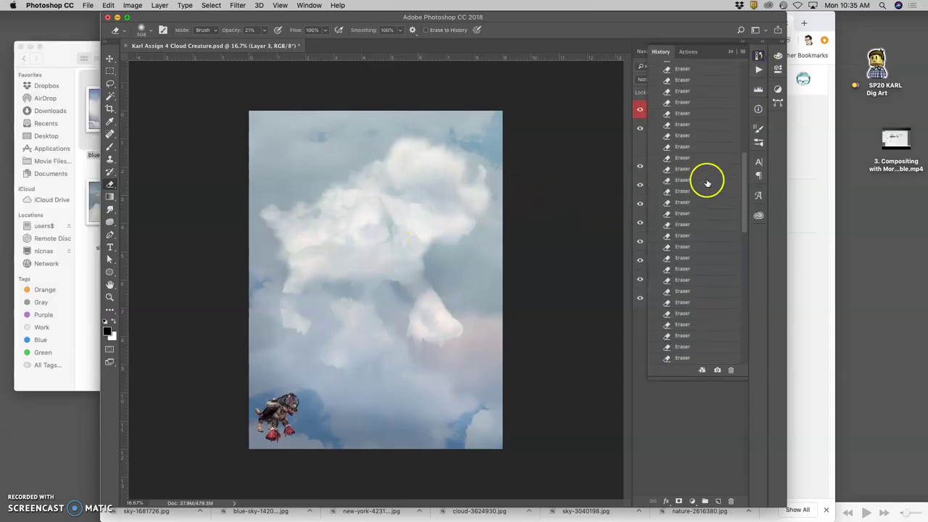
scroll(707, 181, down, 10)
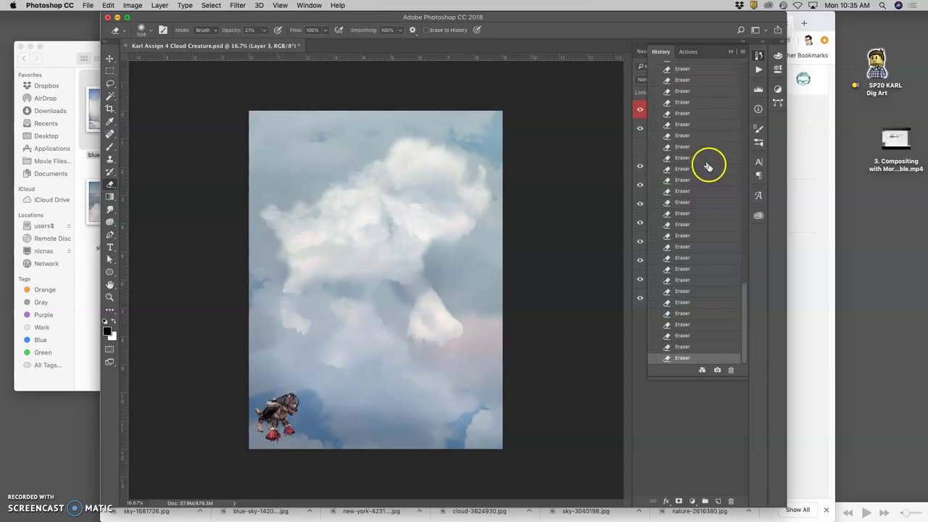
key(super+s)
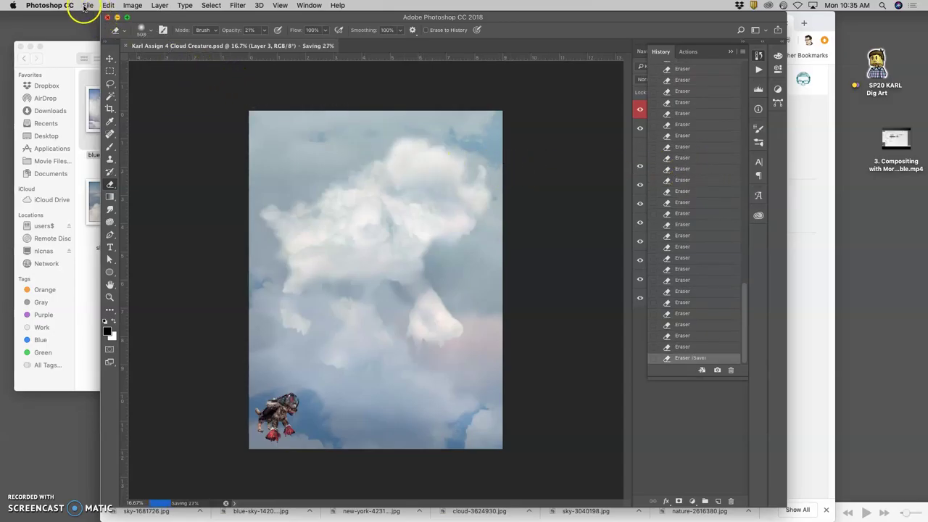
Set the number of History States to 520 in the Performance preferences.
click(53, 5)
mouse_move(109, 35)
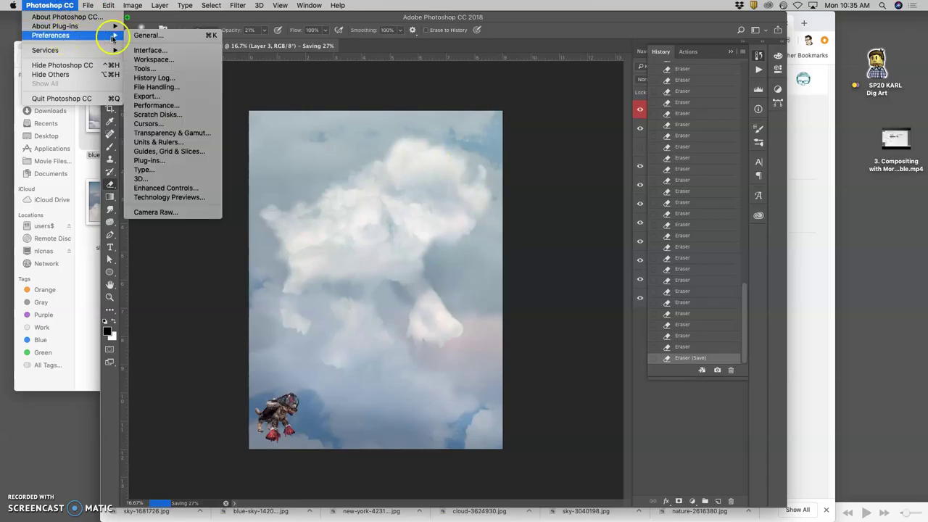
click(154, 106)
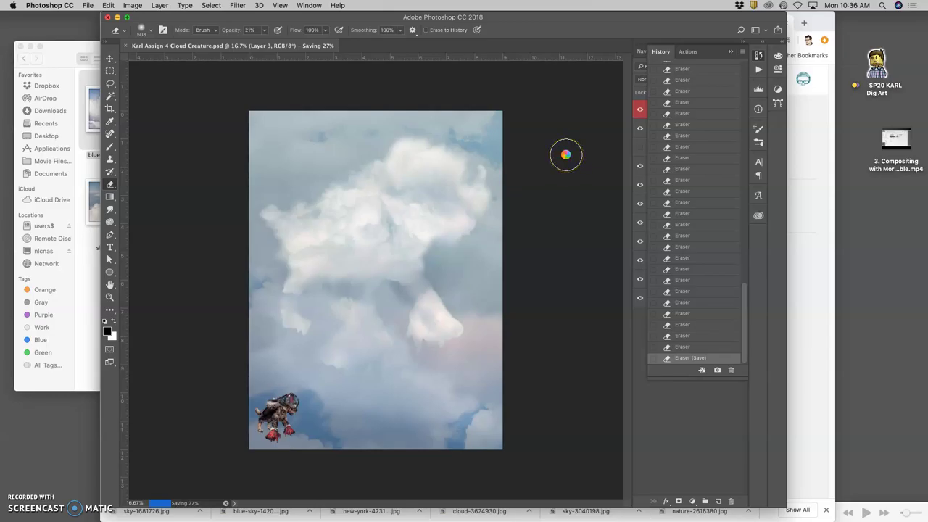
key(i)
key(super+k)
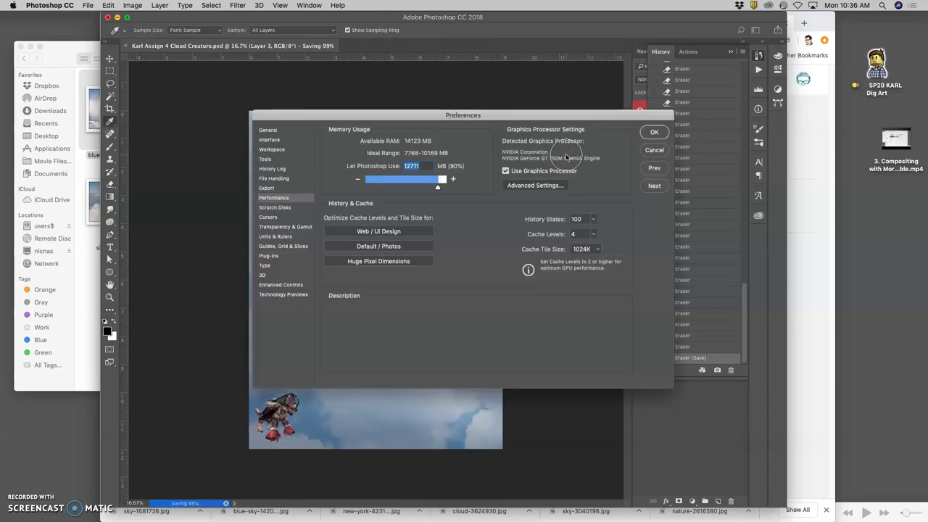
click(593, 220)
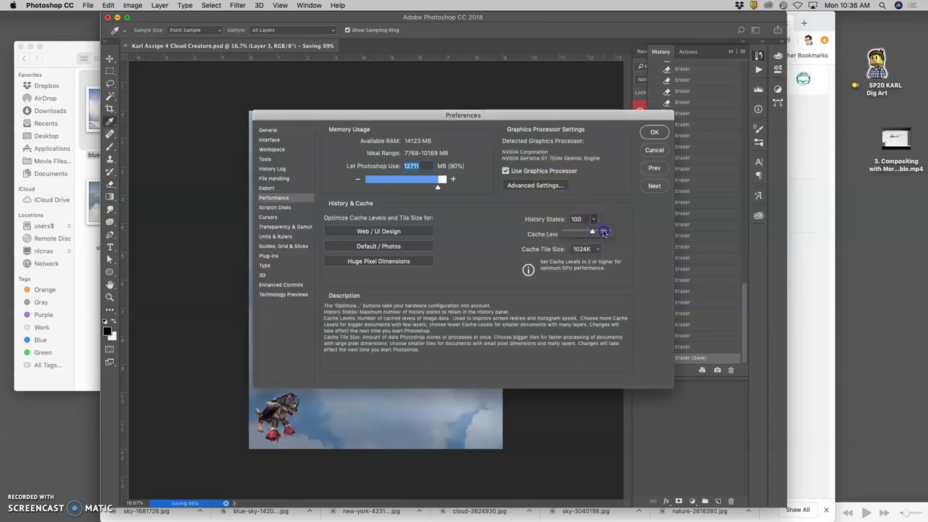
drag(603, 232, 604, 233)
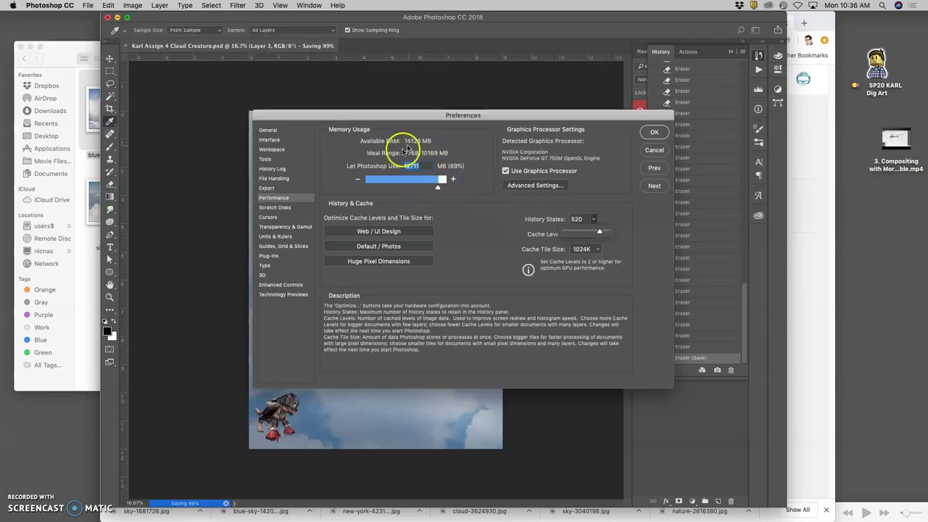
click(656, 133)
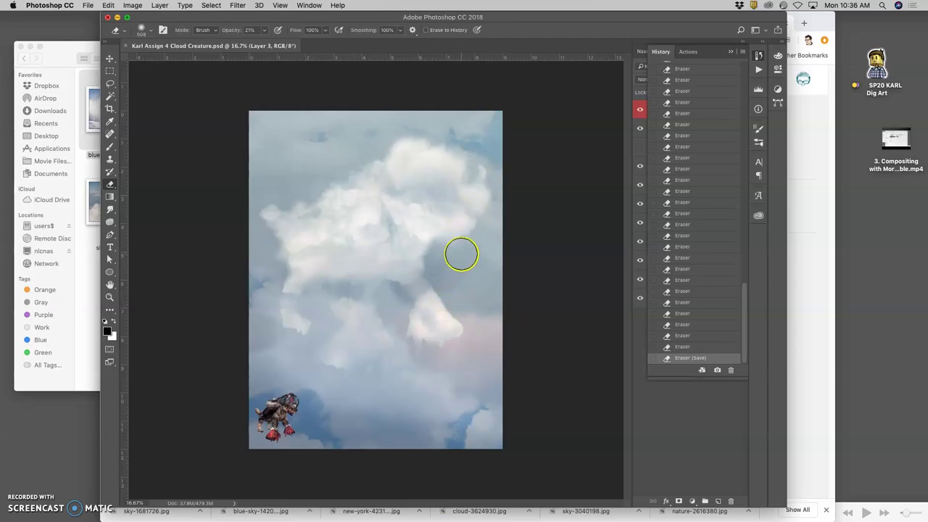
Place sky-1681726.jpg from the cloud reference folder into the composite at its default size and position.
mouse_move(419, 393)
mouse_down()
mouse_move(464, 395)
mouse_move(406, 234)
mouse_move(463, 242)
mouse_move(453, 239)
mouse_move(474, 265)
mouse_up()
click(85, 237)
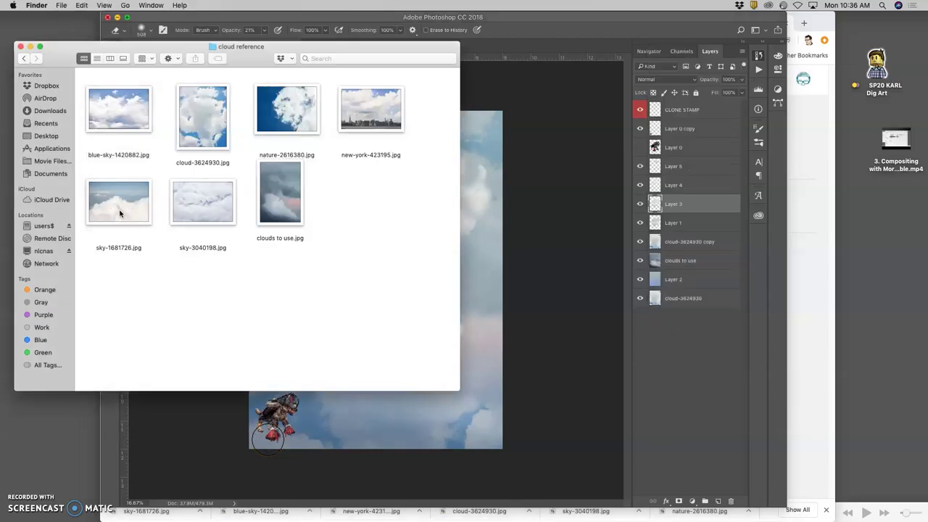
drag(121, 212, 485, 305)
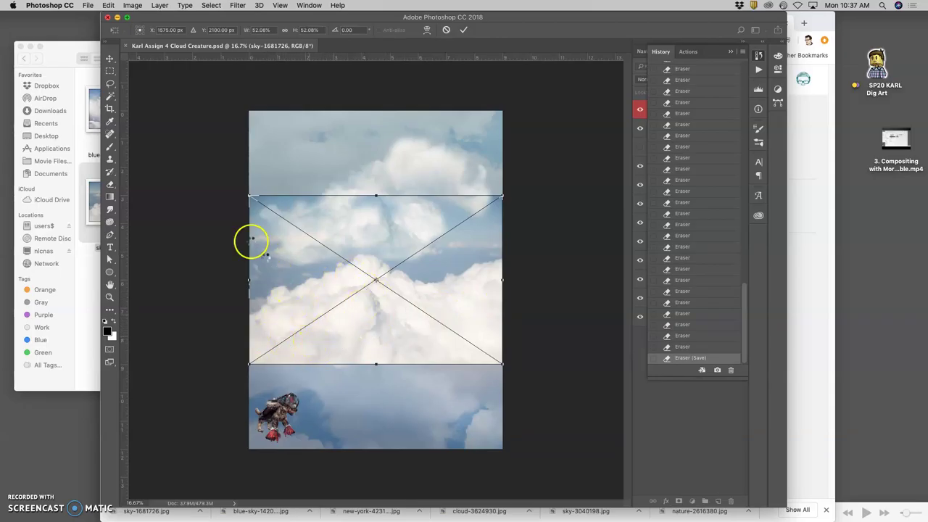
click(110, 85)
click(309, 274)
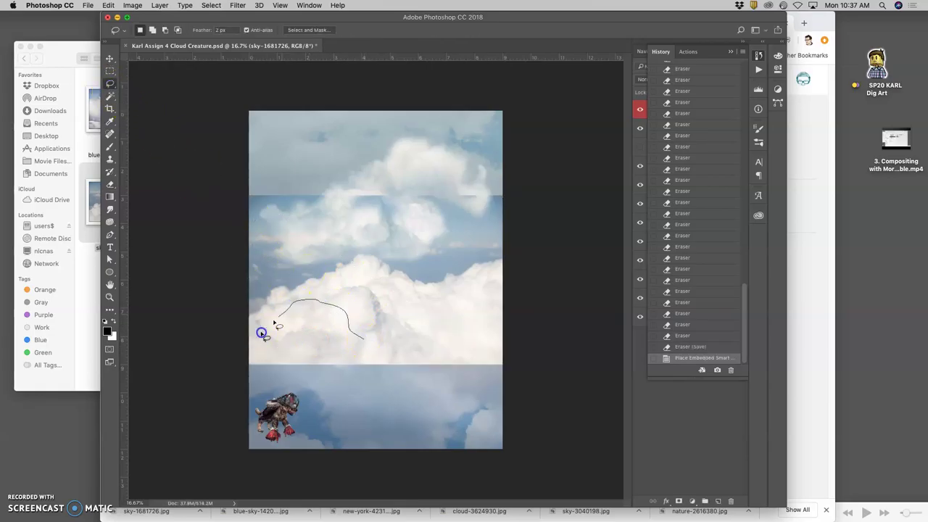
Lasso a rounded cloud patch from the placed sky photo, copy it to its own layer, and delete the sky-1681726 layer.
mouse_move(282, 359)
mouse_down()
mouse_move(332, 362)
mouse_move(361, 339)
mouse_up()
click(370, 363)
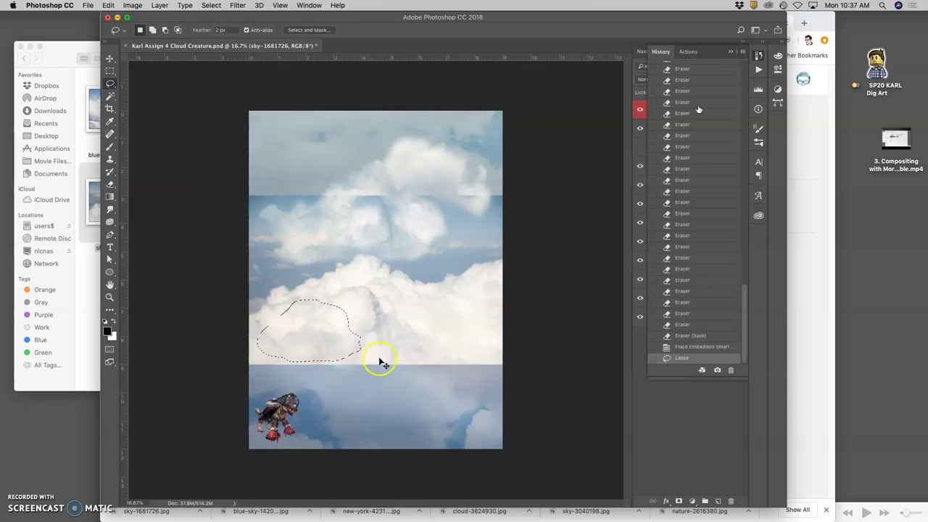
click(730, 53)
click(690, 205)
key(super+j)
click(692, 221)
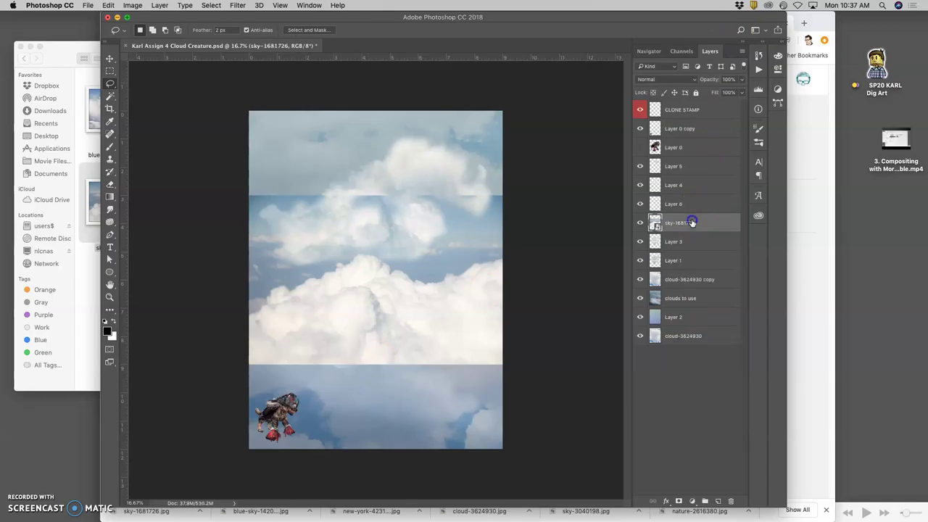
key(Delete)
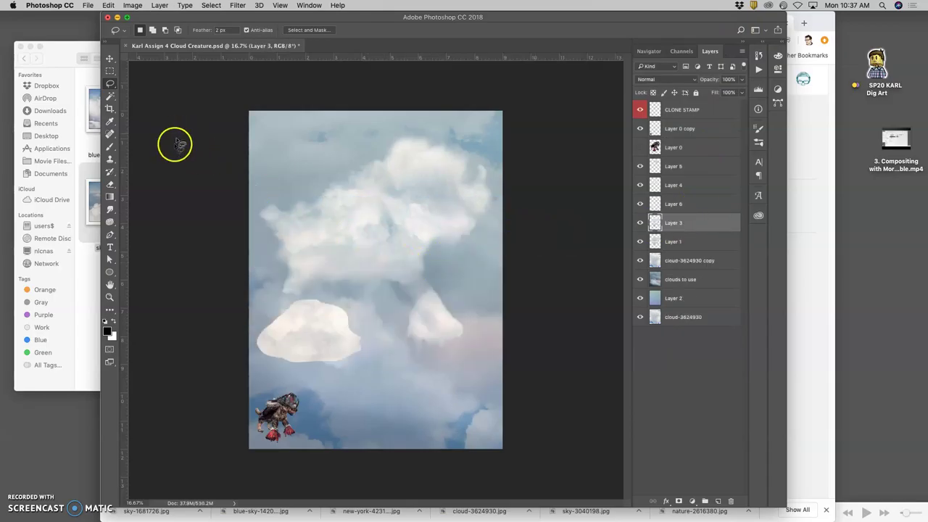
Erase stray cloud on Layer 3 and around the rounded patch on Layer 6 with the Eraser at 100% opacity.
click(110, 184)
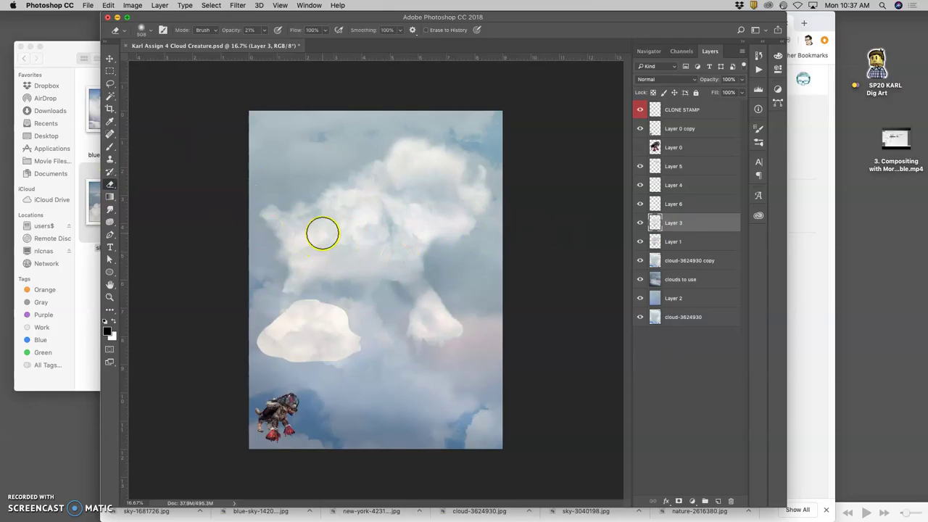
click(264, 30)
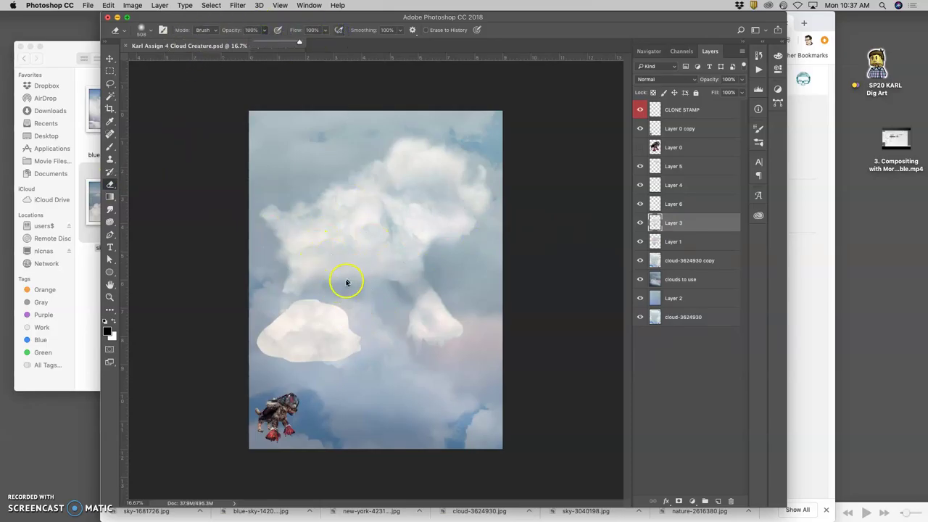
mouse_move(333, 297)
mouse_down()
mouse_move(309, 297)
mouse_move(319, 296)
mouse_up()
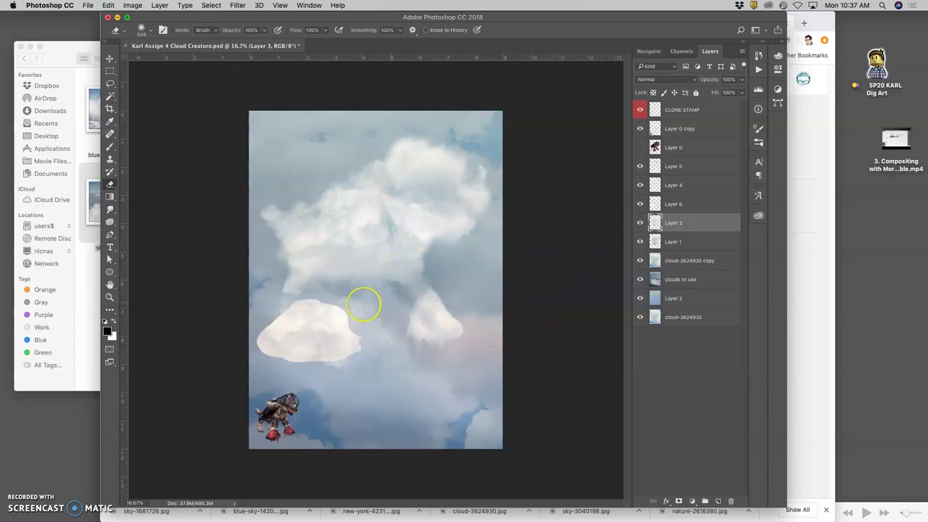
drag(350, 291, 348, 290)
click(676, 205)
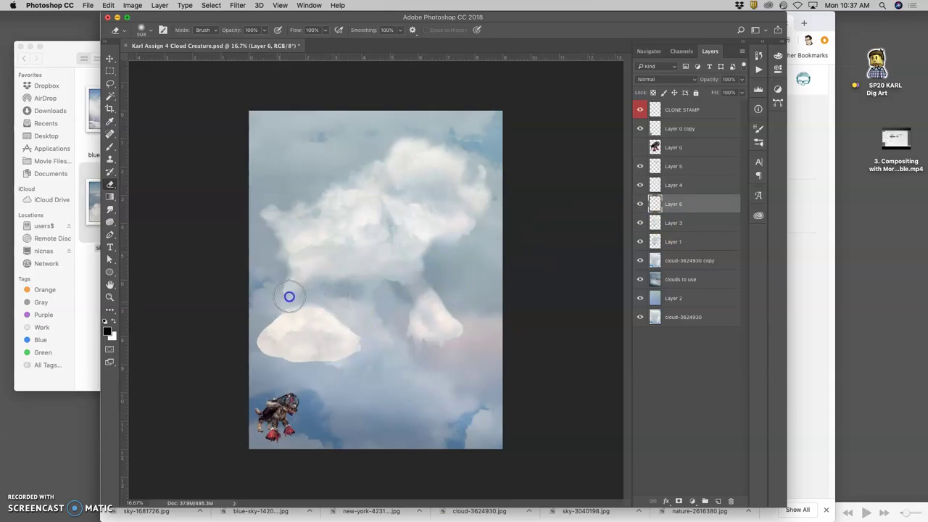
mouse_move(273, 317)
mouse_down()
mouse_move(255, 360)
mouse_move(292, 362)
mouse_move(309, 376)
mouse_move(351, 368)
mouse_move(374, 343)
mouse_move(354, 315)
mouse_move(339, 344)
mouse_move(387, 350)
mouse_up()
Free-transform the Layer 6 cloud patch to about 105% width and 151% height, placing it beneath the creature's body as a leg.
click(110, 60)
key(super+t)
drag(366, 319, 362, 293)
drag(394, 337, 383, 328)
mouse_move(404, 377)
mouse_down()
mouse_move(408, 384)
mouse_move(394, 362)
mouse_up()
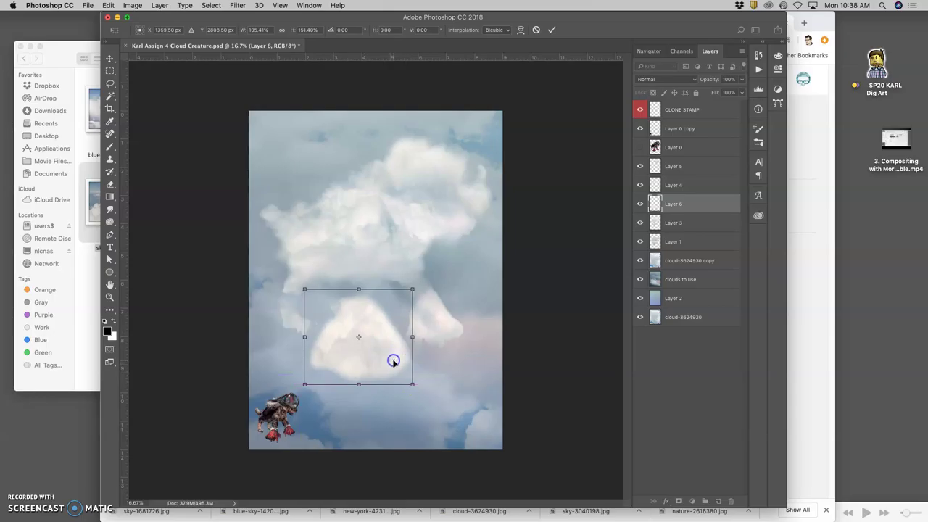
Warp the Layer 6 cloud patch inward along its lower part to shape the leg, and apply the transform.
right_click(388, 352)
click(403, 412)
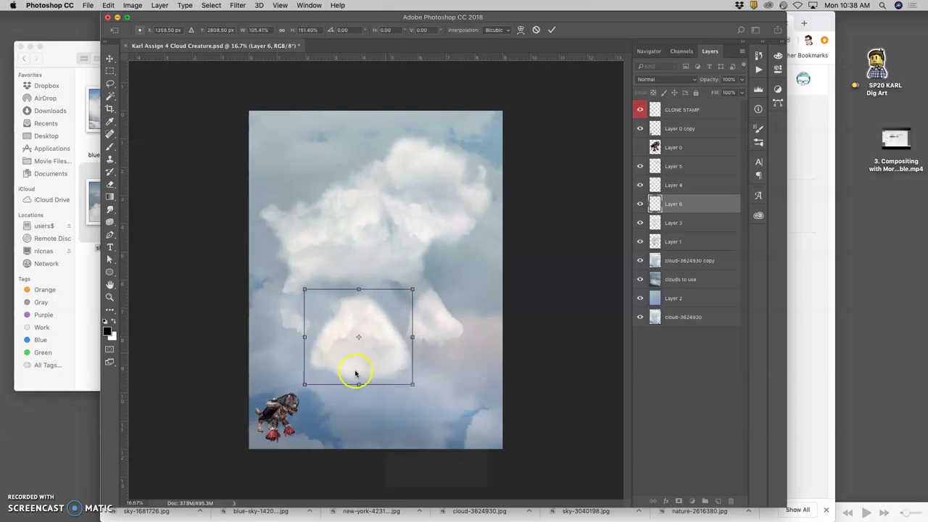
drag(355, 369, 381, 340)
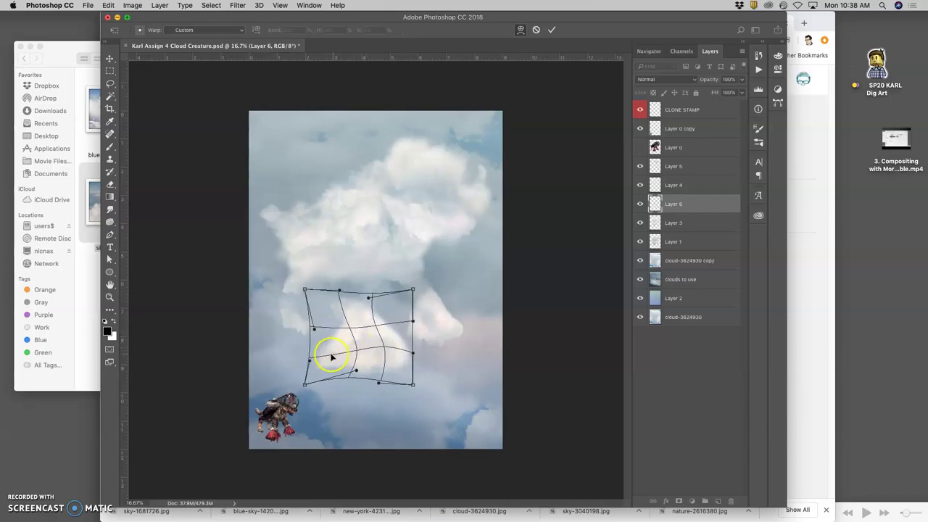
drag(329, 357, 372, 359)
key(Return)
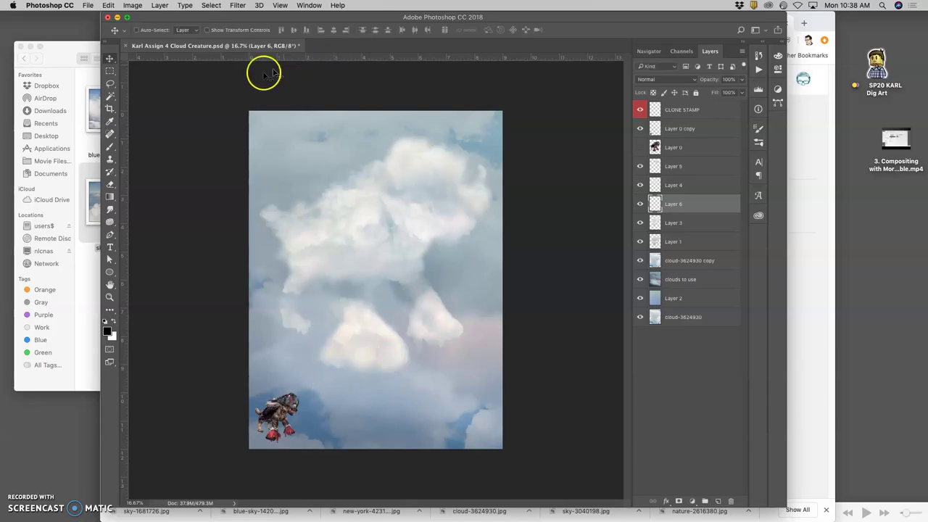
Darken the Layer 6 cloud with Levels, using a midtone input of about 0.95 and a white output level of 241.
click(132, 6)
mouse_move(148, 32)
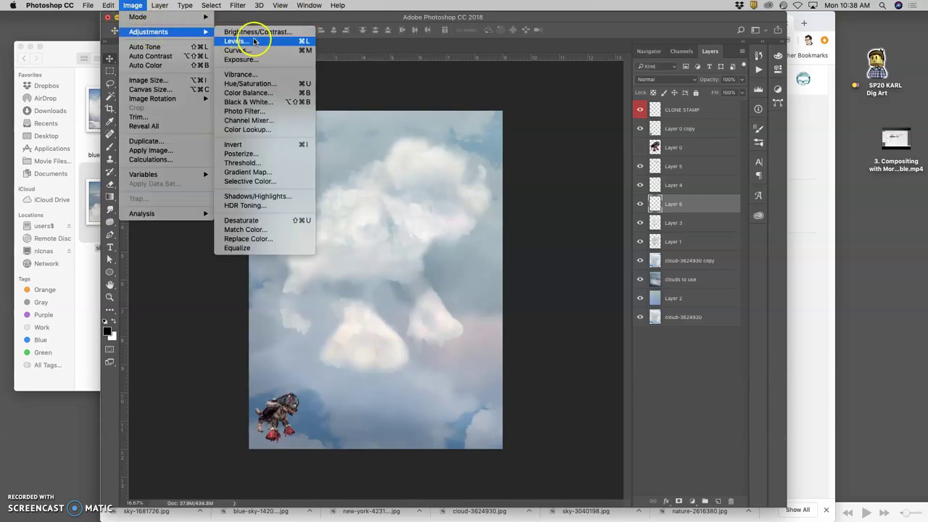
click(250, 42)
key(super+l)
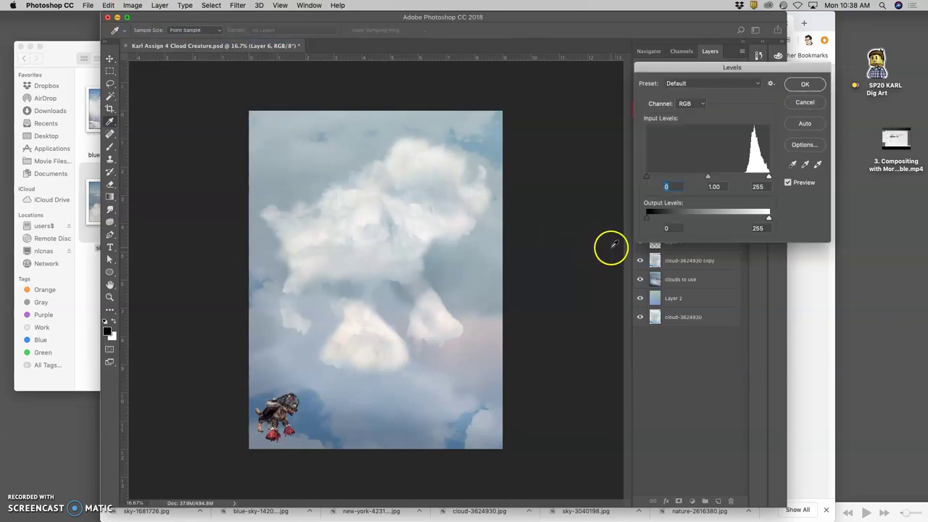
mouse_move(708, 179)
mouse_down()
mouse_move(698, 180)
mouse_move(719, 178)
mouse_up()
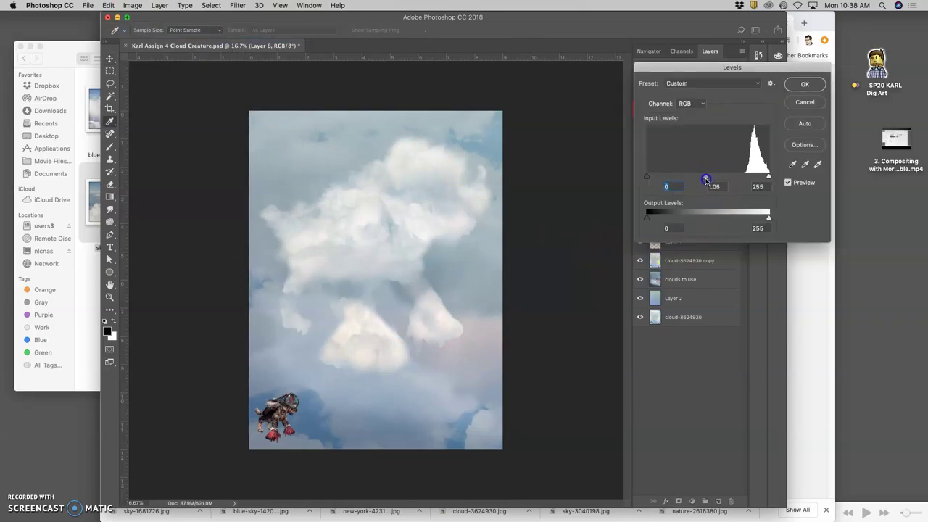
drag(769, 217, 757, 221)
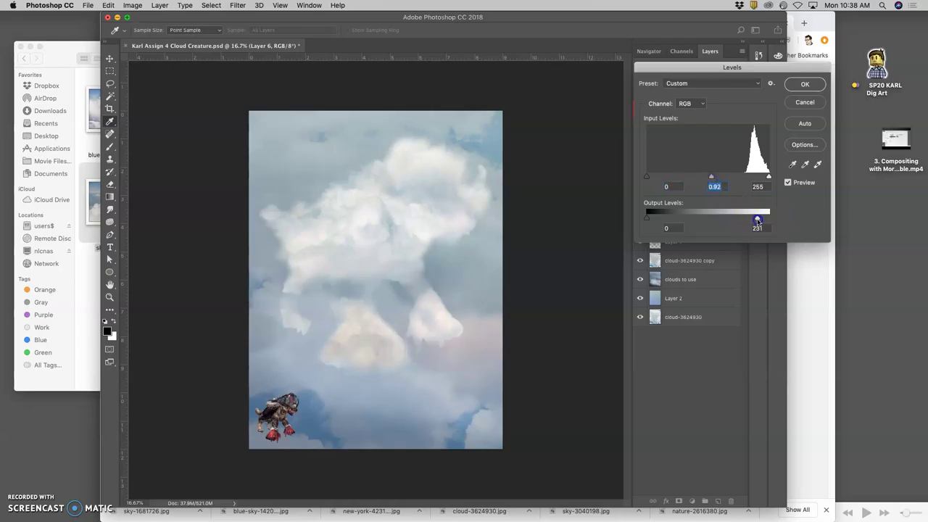
drag(712, 178, 710, 178)
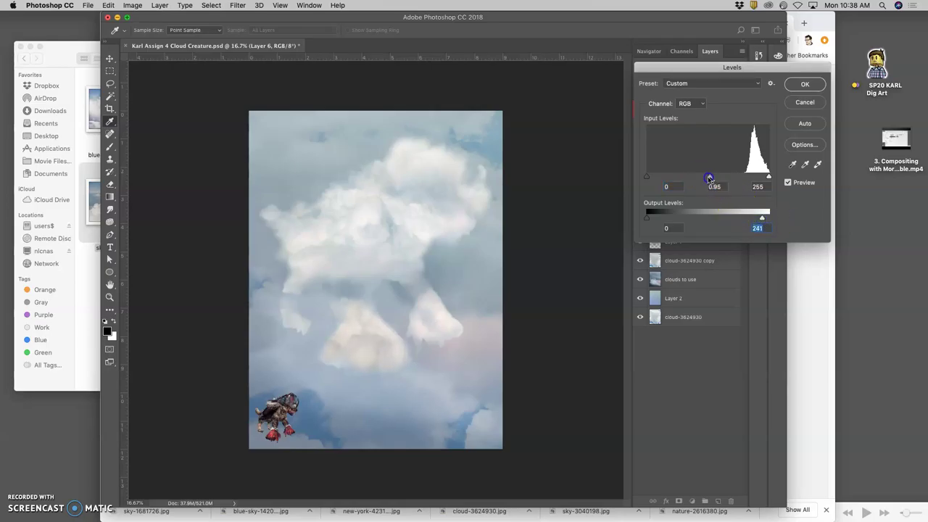
click(804, 84)
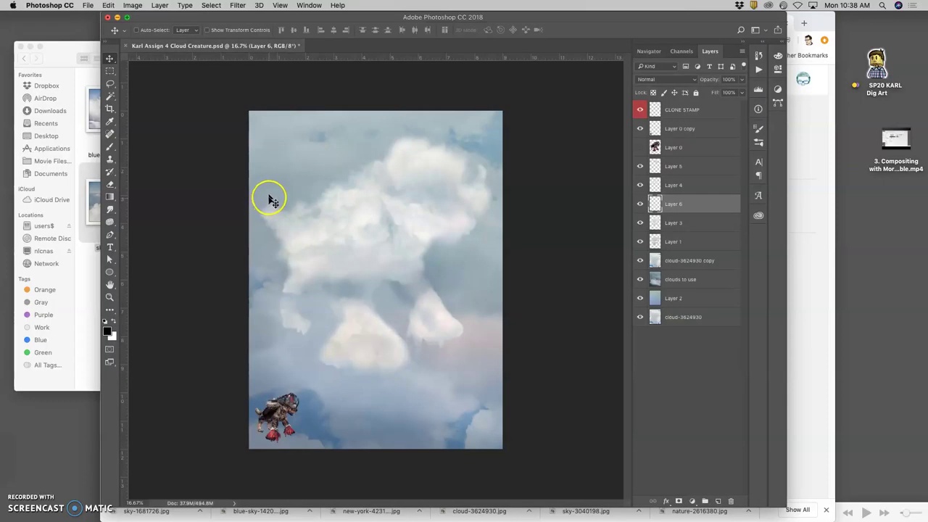
Cool Layer 6 with Color Balance, setting midtones to cyan -15 and blue +26, and fine-tune its green-magenta balance and highlights.
click(125, 5)
mouse_move(149, 31)
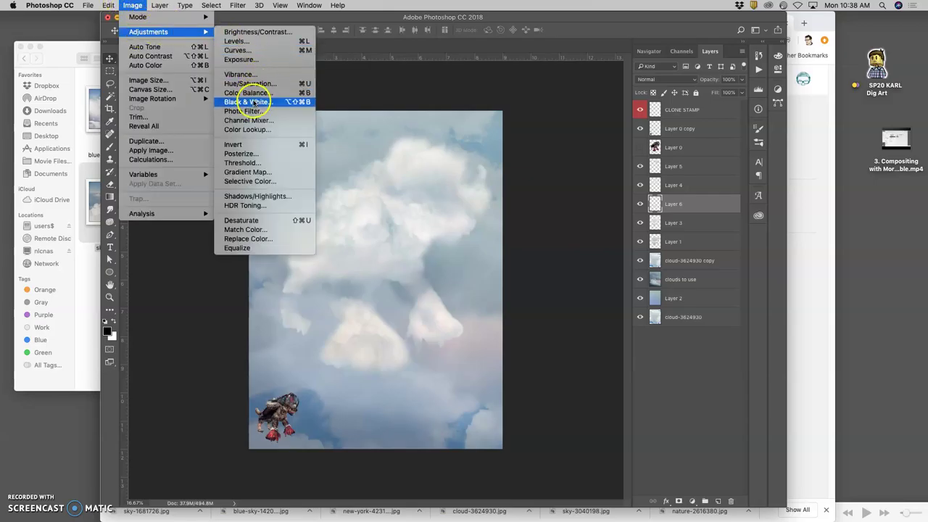
click(251, 93)
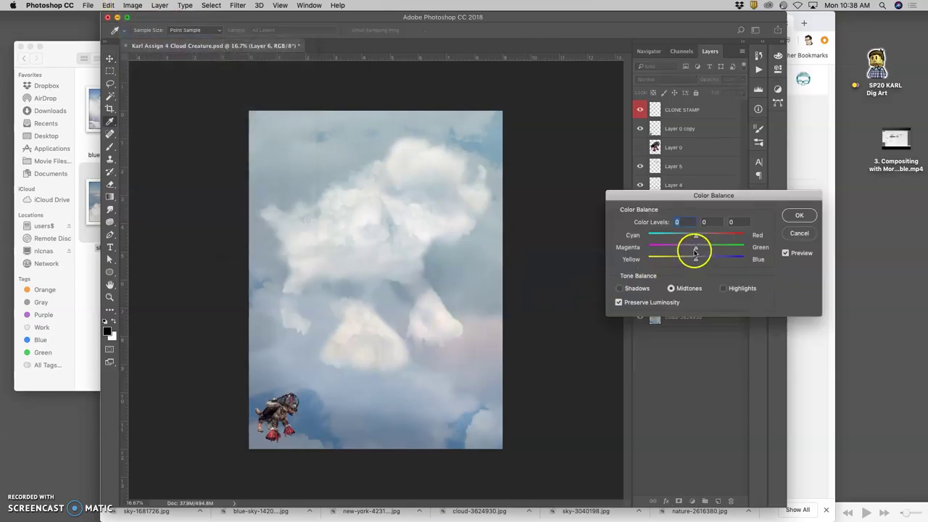
drag(697, 237, 689, 236)
mouse_move(696, 259)
mouse_down()
mouse_move(710, 259)
mouse_move(690, 249)
mouse_up()
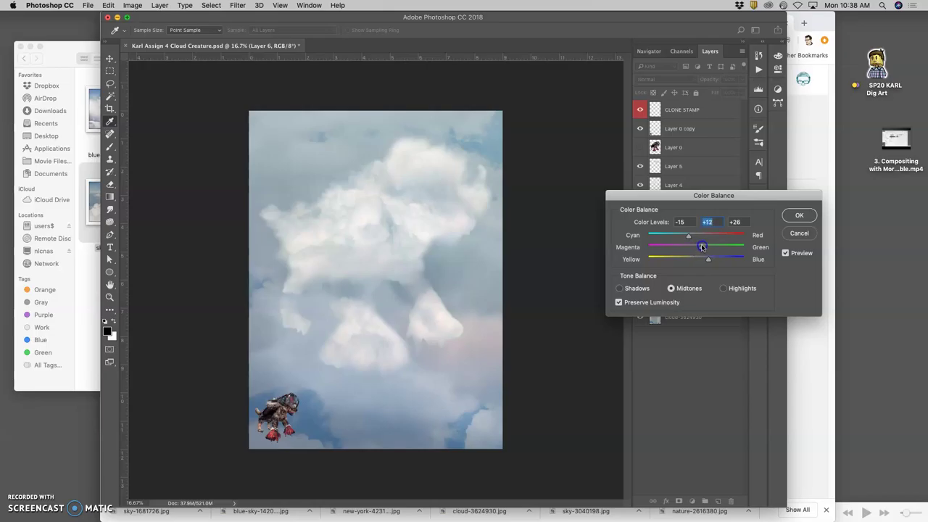
click(723, 287)
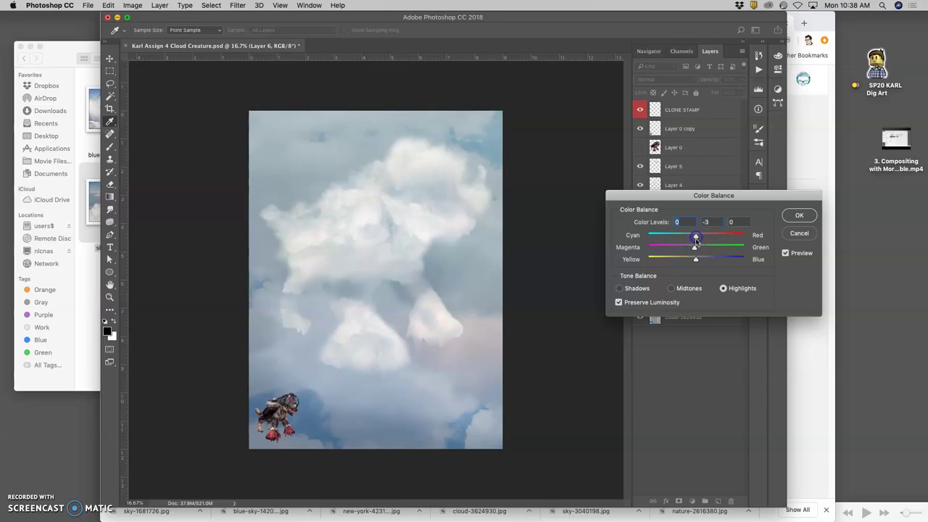
click(697, 260)
click(799, 215)
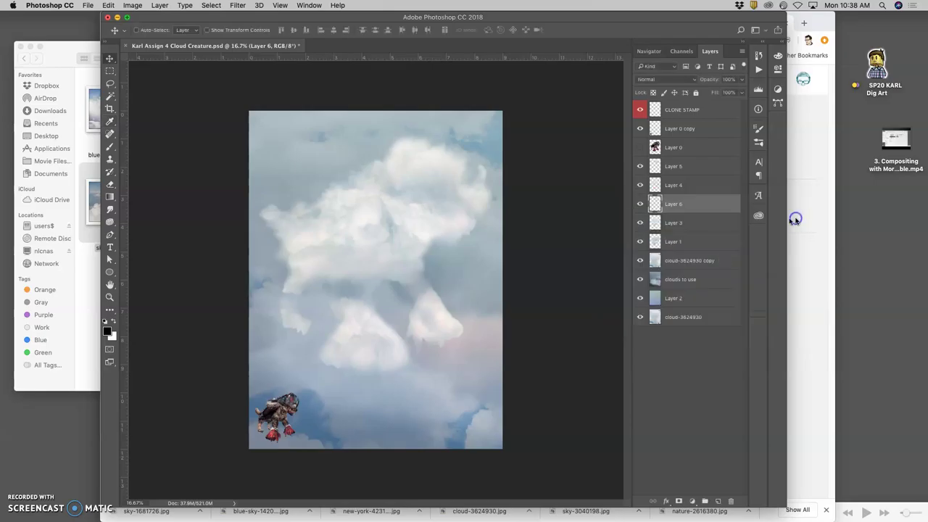
Soften the upper edges of the Layer 6 cloud leg with the Eraser at 63% opacity.
click(114, 186)
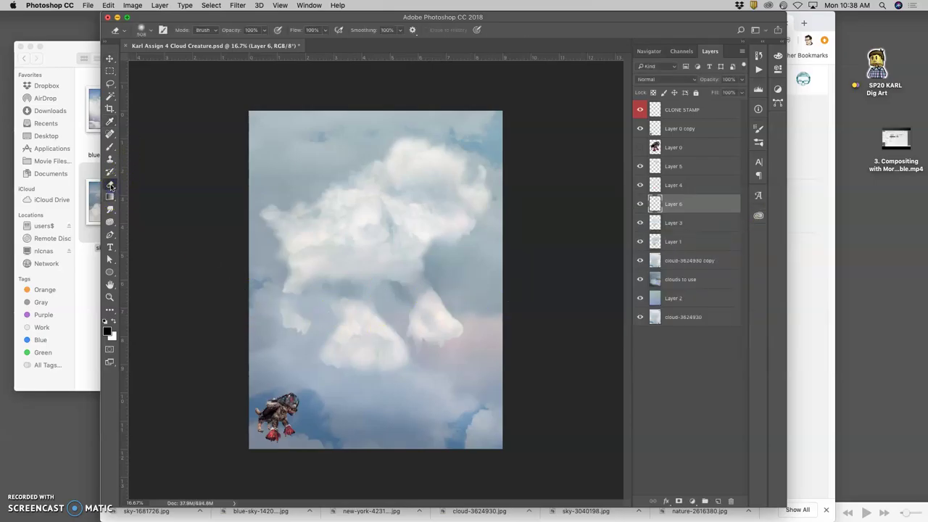
click(262, 30)
mouse_move(378, 315)
mouse_down()
mouse_move(366, 295)
mouse_move(350, 297)
mouse_move(328, 332)
mouse_move(344, 340)
mouse_move(321, 346)
mouse_move(323, 376)
mouse_move(319, 344)
mouse_move(331, 334)
mouse_move(344, 380)
mouse_move(366, 385)
mouse_move(323, 379)
mouse_move(314, 360)
mouse_move(390, 327)
mouse_move(372, 317)
mouse_move(400, 328)
mouse_up()
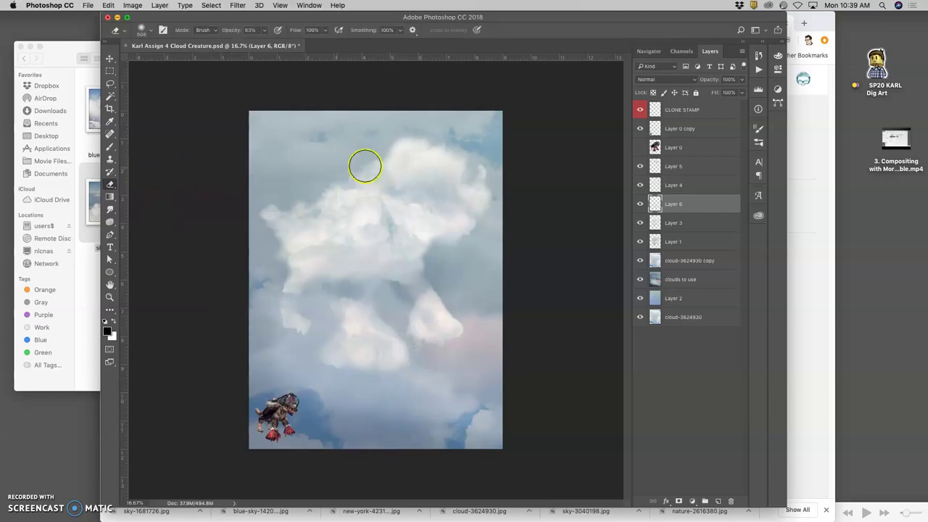
Toggle the visibility of Layers 3, 6 and 1 to examine what each contributes to the cloud creature.
click(640, 223)
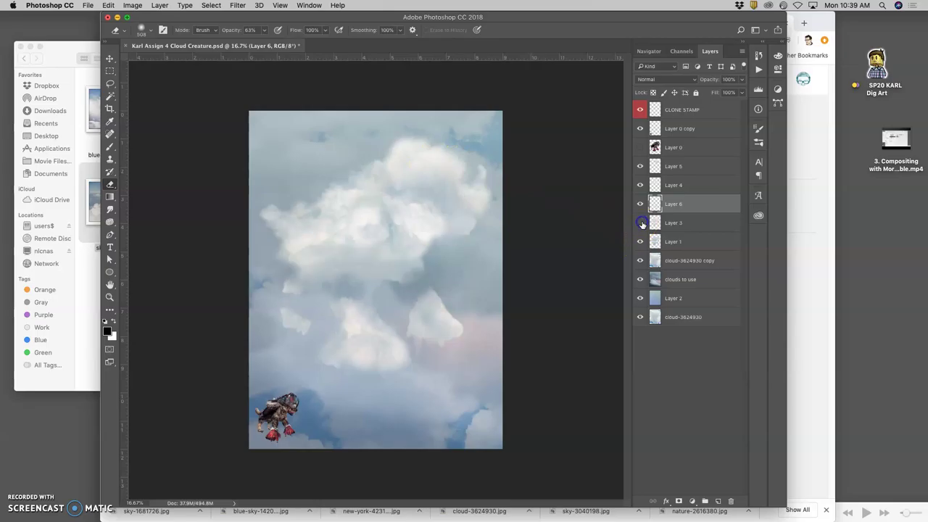
click(640, 223)
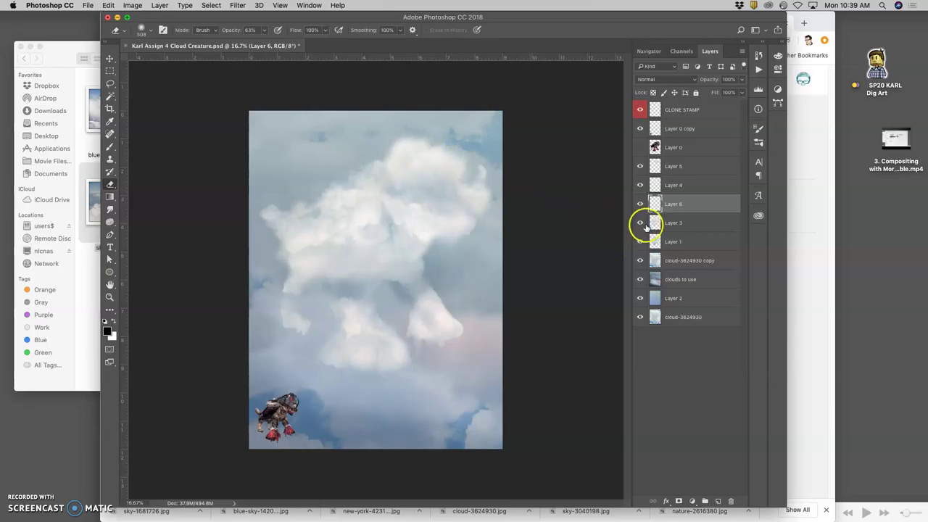
click(640, 224)
click(640, 224)
click(640, 224)
click(641, 206)
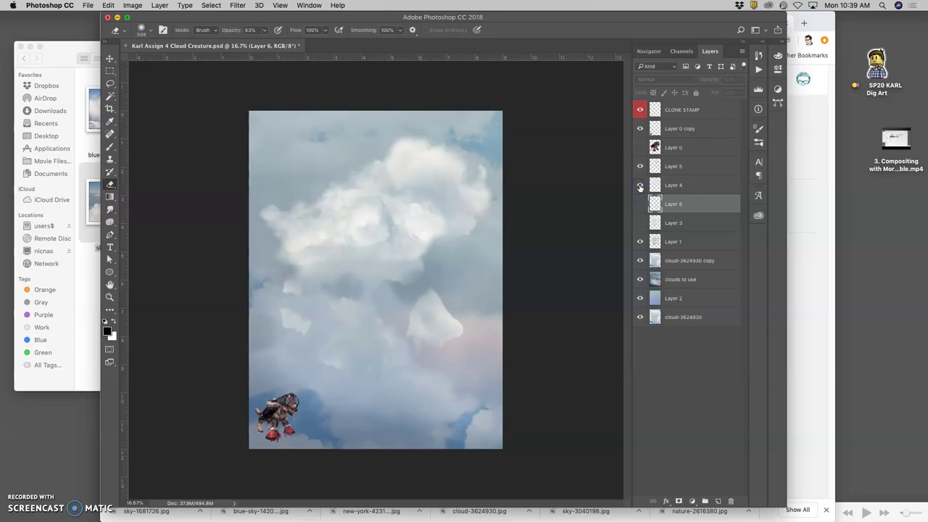
click(641, 204)
click(641, 224)
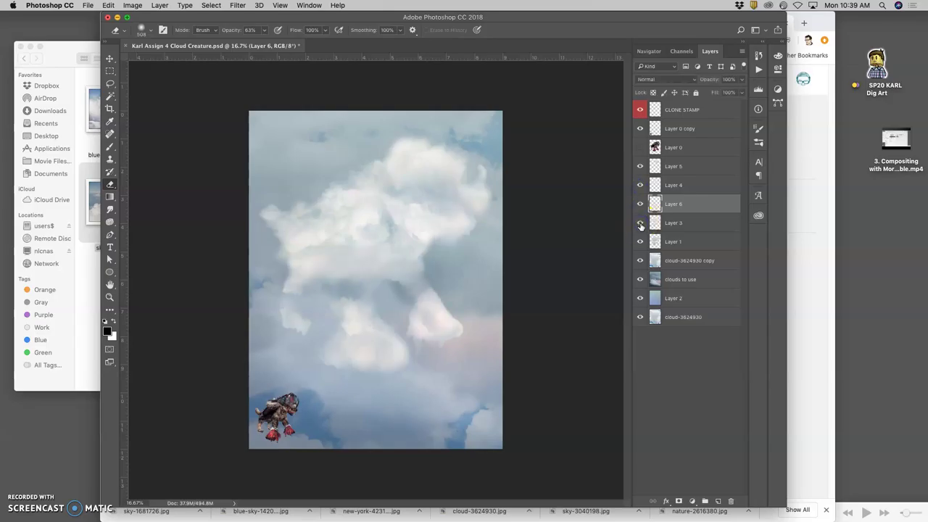
click(641, 225)
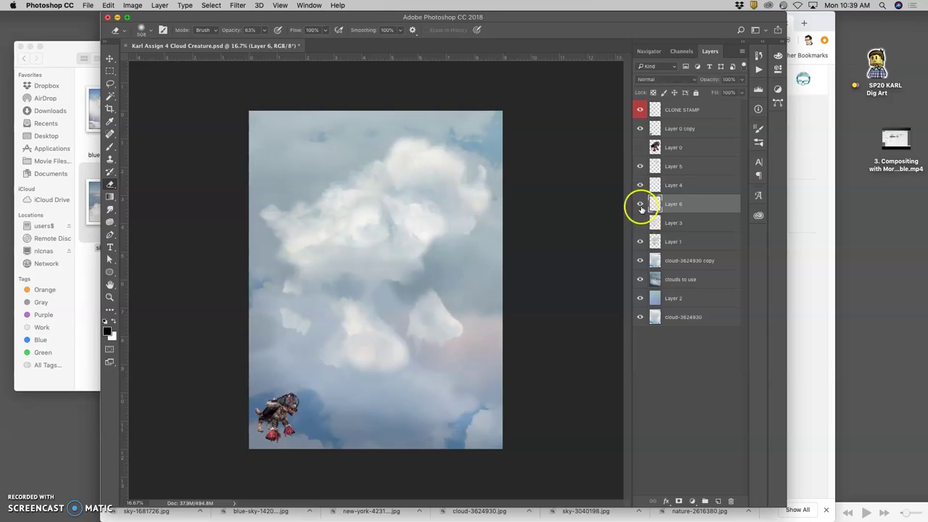
click(641, 206)
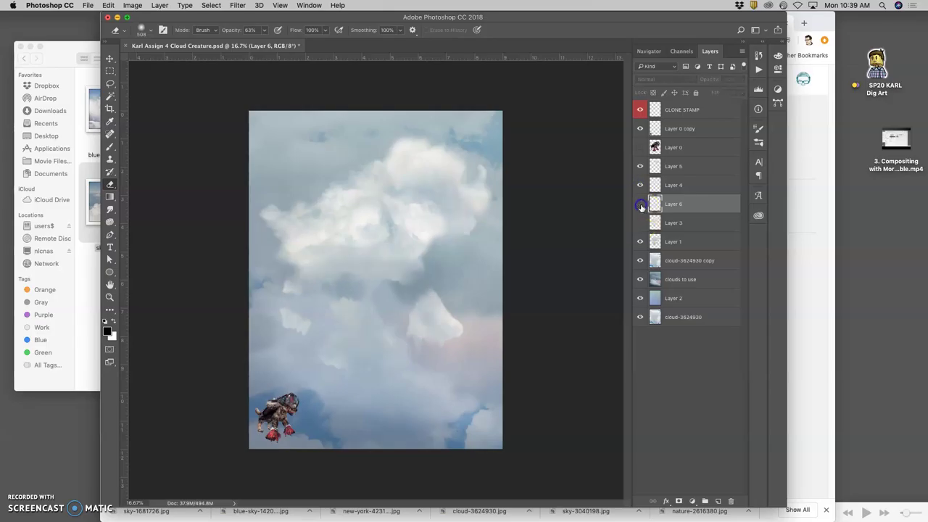
click(640, 242)
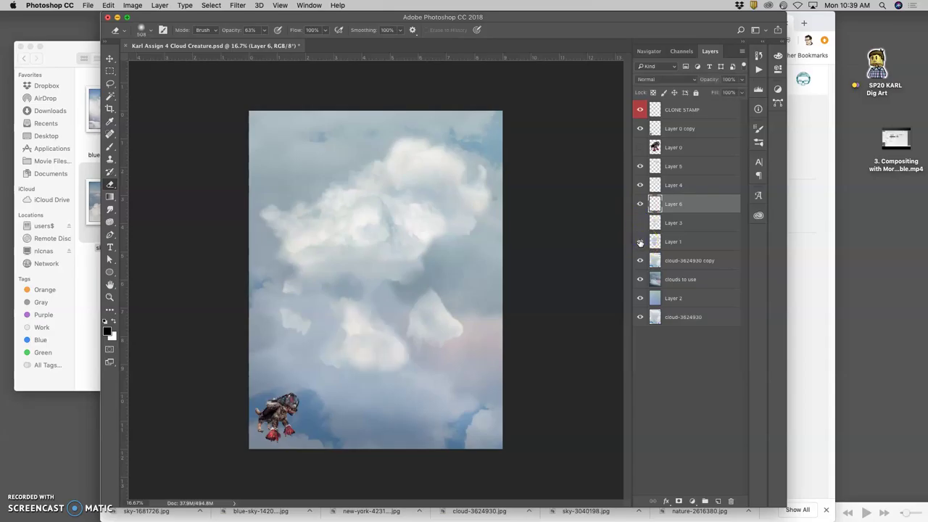
click(640, 244)
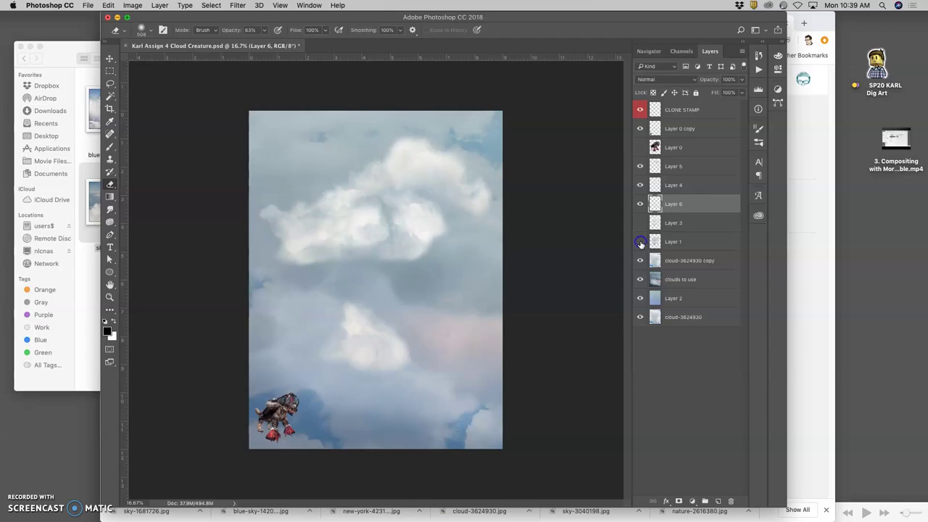
click(640, 243)
click(641, 225)
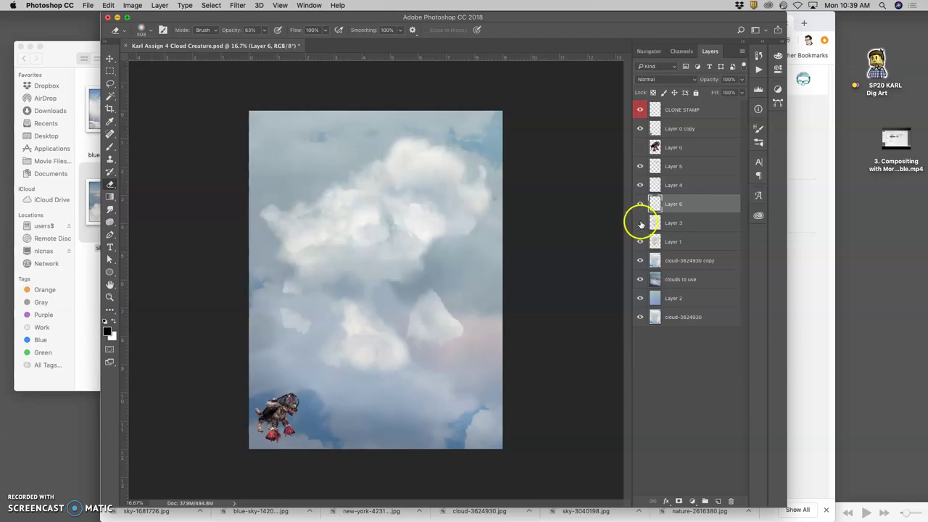
Smudge Layer 1 around the lower edge of the cloud leg using a 444 px soft round brush at 22% strength.
click(674, 243)
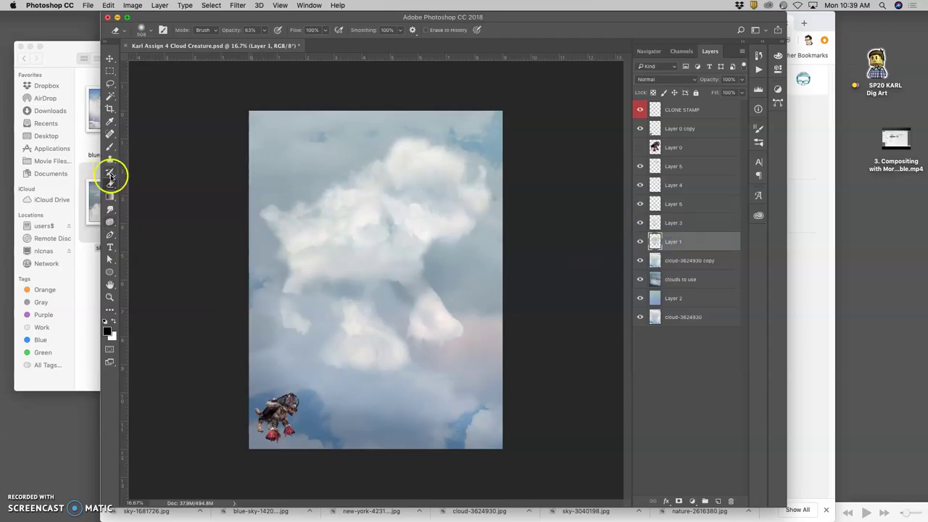
click(109, 209)
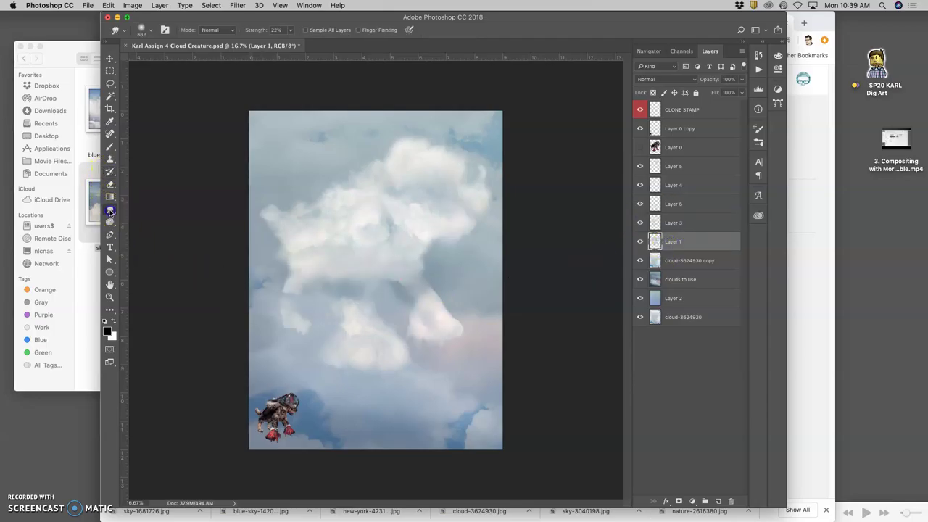
click(145, 29)
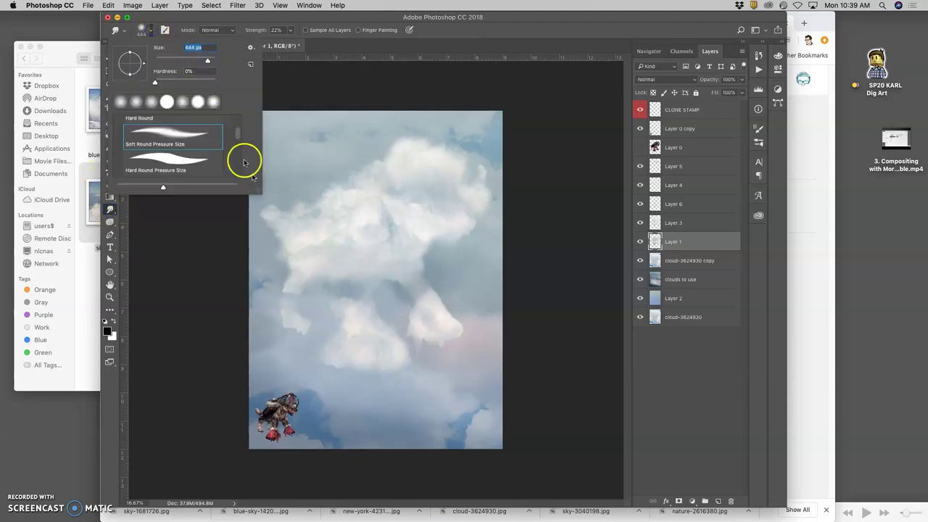
click(332, 339)
drag(333, 348, 340, 340)
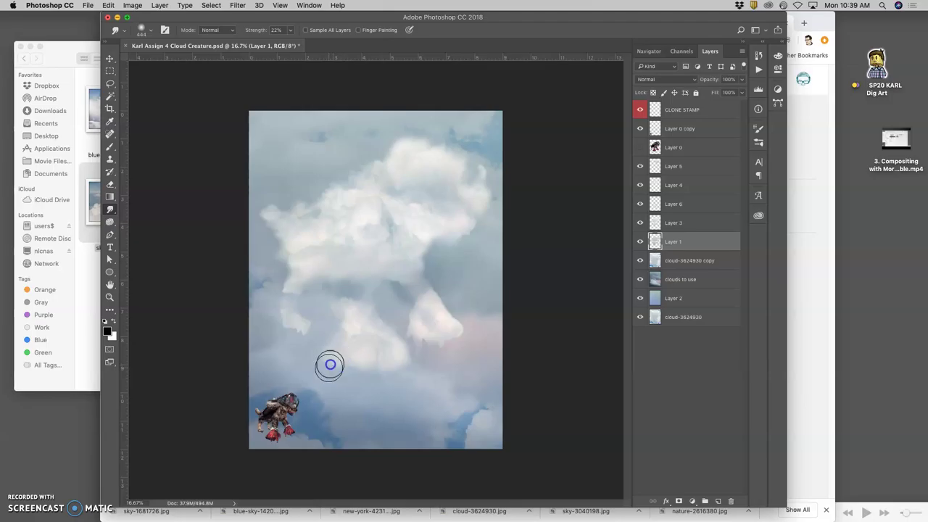
mouse_move(338, 366)
mouse_down()
mouse_move(344, 357)
mouse_move(362, 363)
mouse_up()
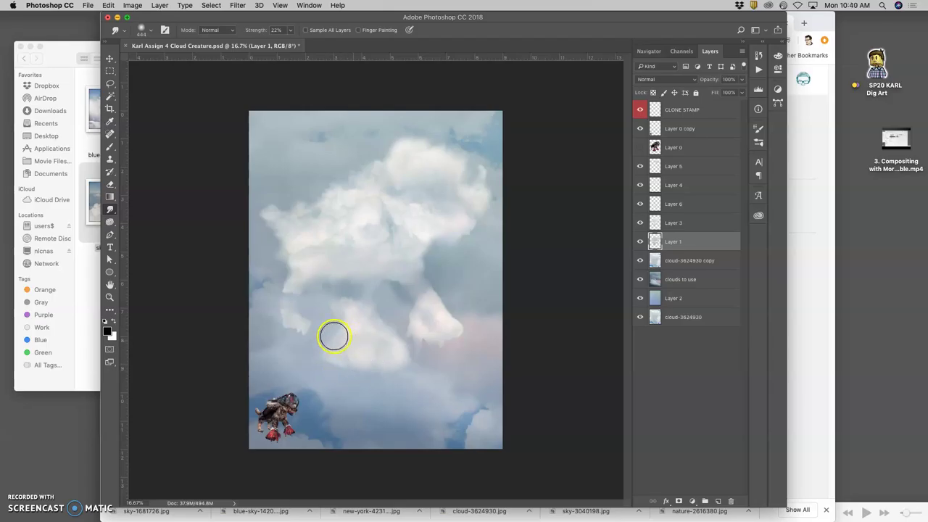
Smudge Layer 1 around the creature's head, chest and belly and down its leftmost leg at 22% strength to blend the shapes together.
mouse_move(333, 334)
mouse_down()
mouse_move(375, 336)
mouse_move(438, 306)
mouse_move(425, 292)
mouse_move(334, 307)
mouse_move(343, 309)
mouse_move(333, 298)
mouse_move(358, 299)
mouse_move(342, 277)
mouse_move(327, 290)
mouse_move(327, 310)
mouse_move(415, 323)
mouse_move(444, 308)
mouse_move(450, 284)
mouse_move(429, 277)
mouse_move(424, 248)
mouse_move(389, 264)
mouse_move(415, 183)
mouse_move(450, 179)
mouse_move(451, 257)
mouse_move(409, 290)
mouse_move(379, 290)
mouse_move(373, 268)
mouse_move(404, 237)
mouse_move(468, 203)
mouse_up()
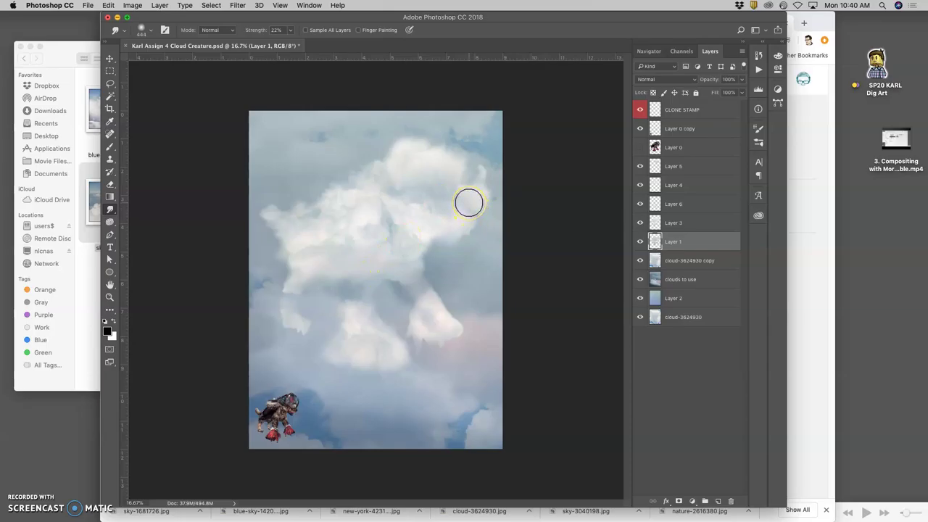
mouse_move(468, 203)
mouse_down()
mouse_move(502, 212)
mouse_move(424, 286)
mouse_move(441, 275)
mouse_move(430, 304)
mouse_move(391, 323)
mouse_up()
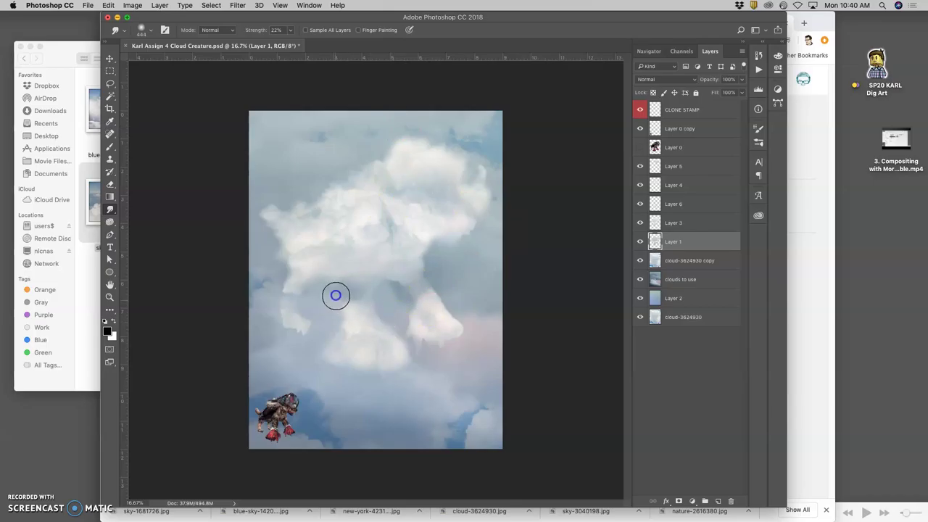
mouse_move(341, 288)
mouse_down()
mouse_move(369, 269)
mouse_move(443, 253)
mouse_up()
mouse_move(443, 253)
mouse_down()
mouse_move(383, 222)
mouse_move(431, 229)
mouse_up()
mouse_move(431, 229)
mouse_down()
mouse_move(432, 126)
mouse_move(407, 214)
mouse_move(372, 285)
mouse_move(285, 293)
mouse_up()
mouse_move(486, 124)
mouse_down()
mouse_move(477, 204)
mouse_move(358, 282)
mouse_move(316, 290)
mouse_up()
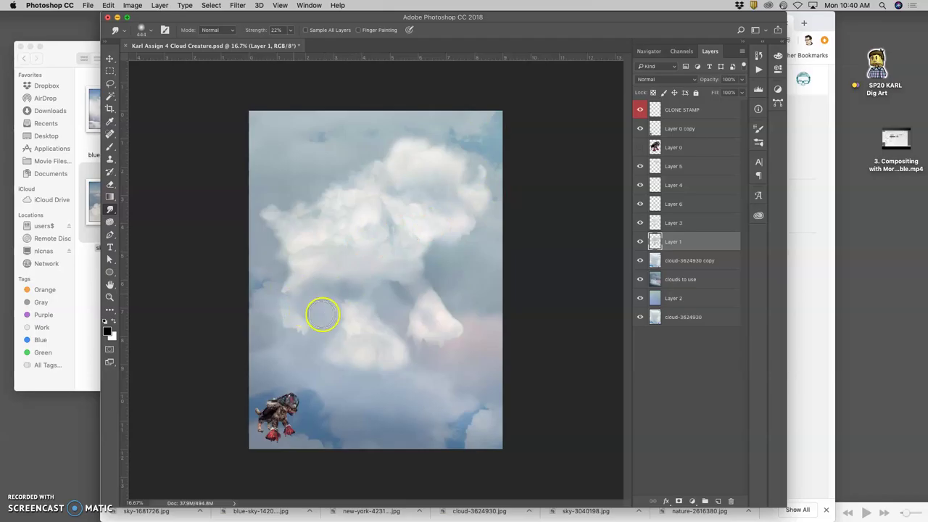
mouse_move(430, 259)
mouse_down()
mouse_move(420, 269)
mouse_move(456, 248)
mouse_move(474, 273)
mouse_move(435, 278)
mouse_move(622, 232)
mouse_move(640, 241)
mouse_up()
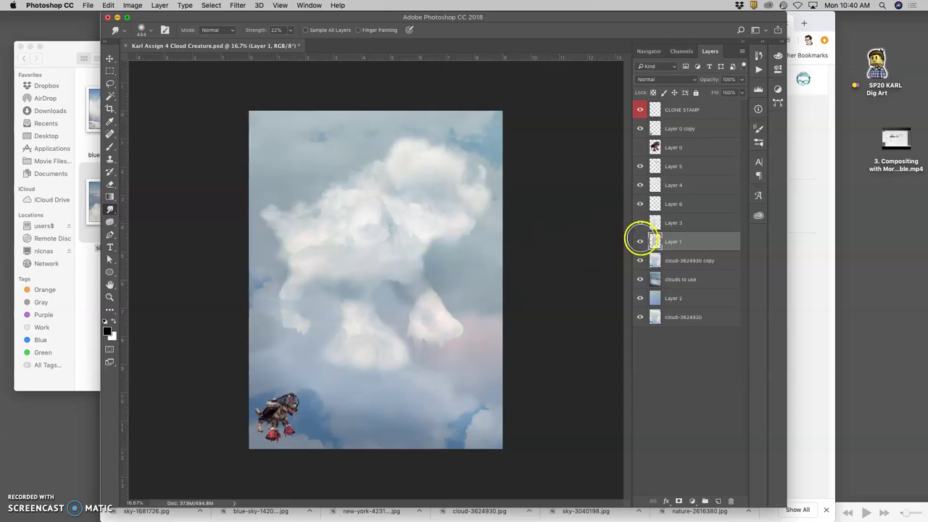
Toggle the visibility of Layers 1, 3 and 6 to compare what each adds to the creature's body and legs.
click(639, 238)
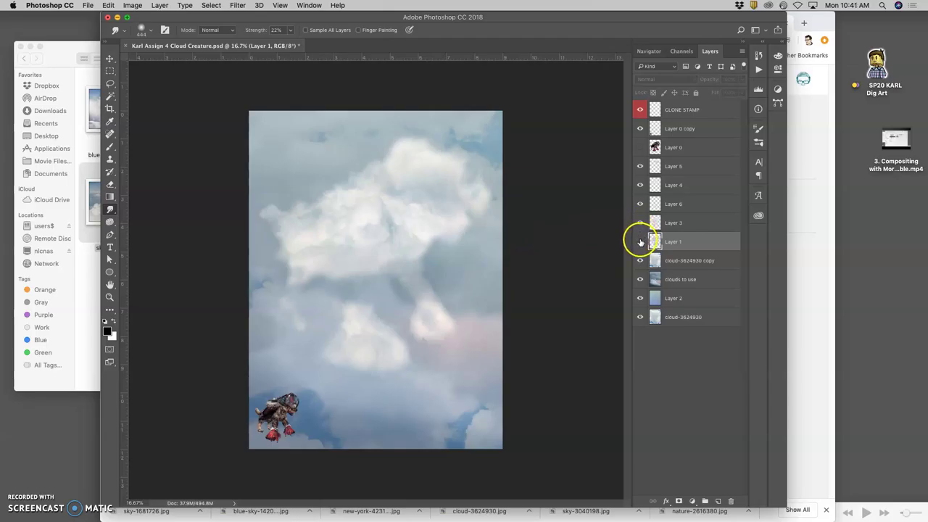
click(640, 241)
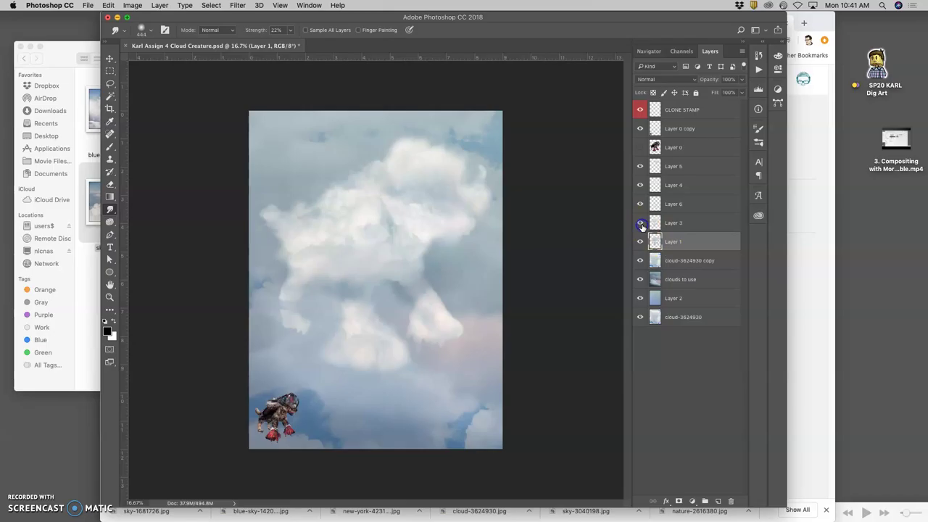
click(640, 224)
click(640, 224)
click(640, 207)
click(640, 207)
click(640, 223)
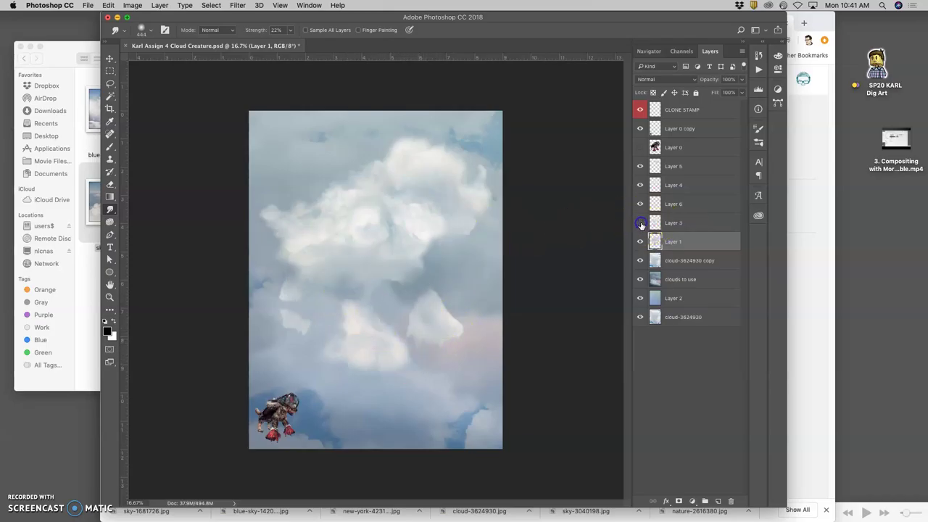
click(640, 224)
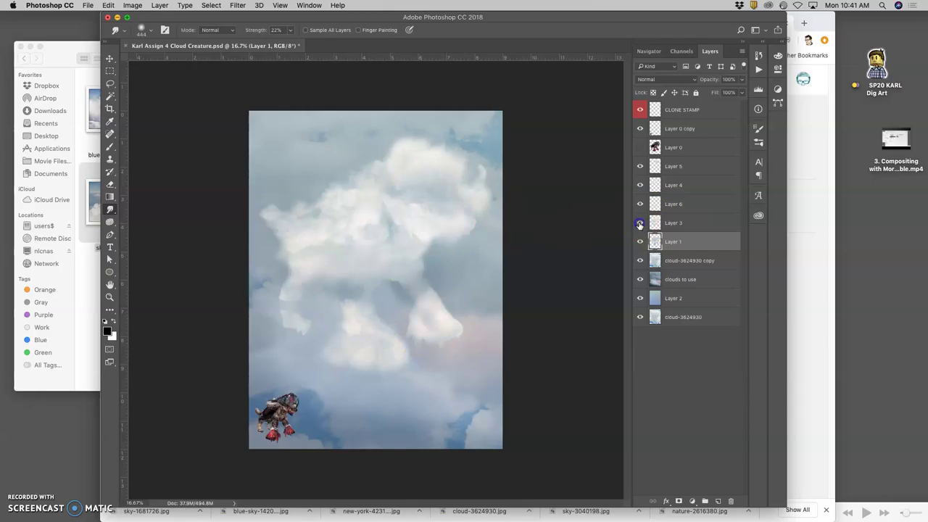
click(640, 224)
click(640, 224)
click(641, 204)
click(640, 205)
Smudge the Layer 6 middle cloud leg along its lower edge at 22% strength.
click(680, 205)
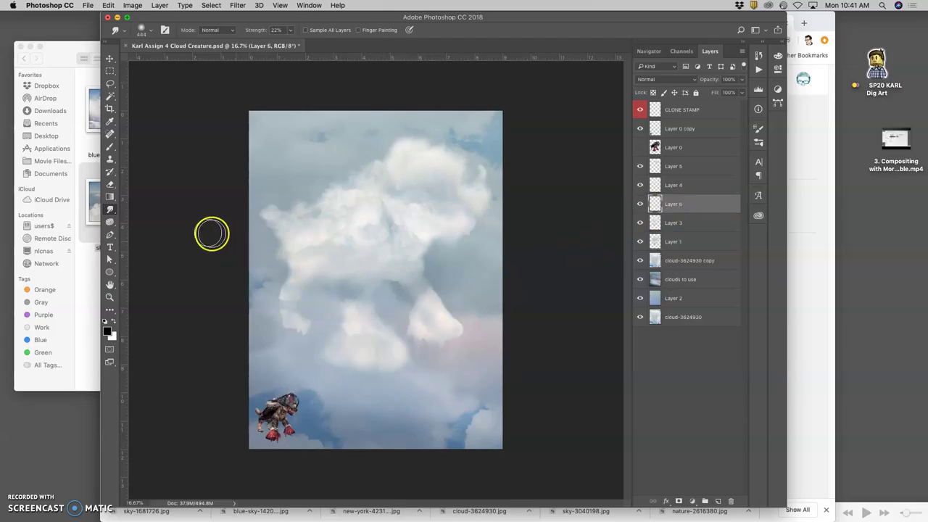
mouse_move(356, 362)
mouse_down()
mouse_move(377, 352)
mouse_move(375, 373)
mouse_move(372, 361)
mouse_move(366, 382)
mouse_up()
mouse_move(376, 347)
mouse_down()
mouse_move(390, 383)
mouse_move(379, 376)
mouse_move(375, 347)
mouse_up()
drag(389, 377, 393, 359)
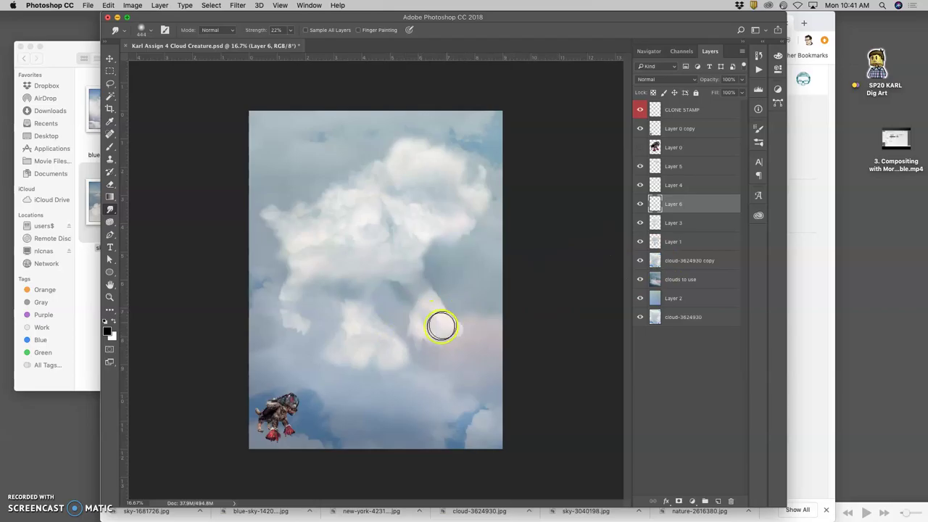
Smudge the lower edge of the rightmost cloud leg on Layer 1 at 22% strength, and erase its outer edge at 63% opacity.
click(640, 241)
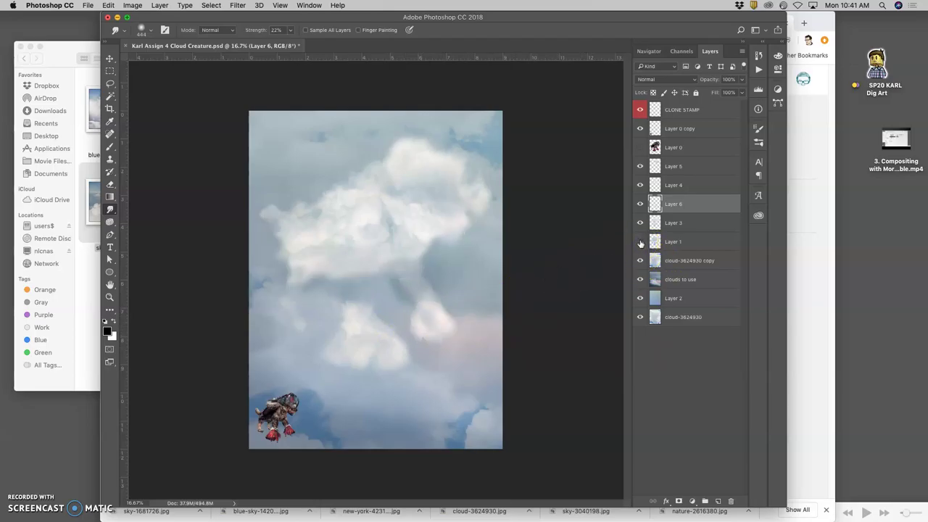
click(640, 242)
click(670, 242)
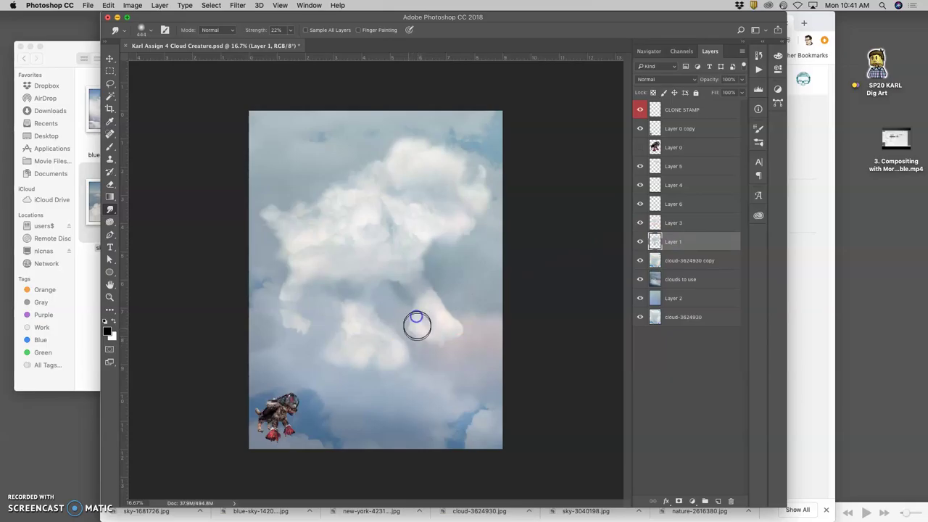
drag(426, 345, 436, 330)
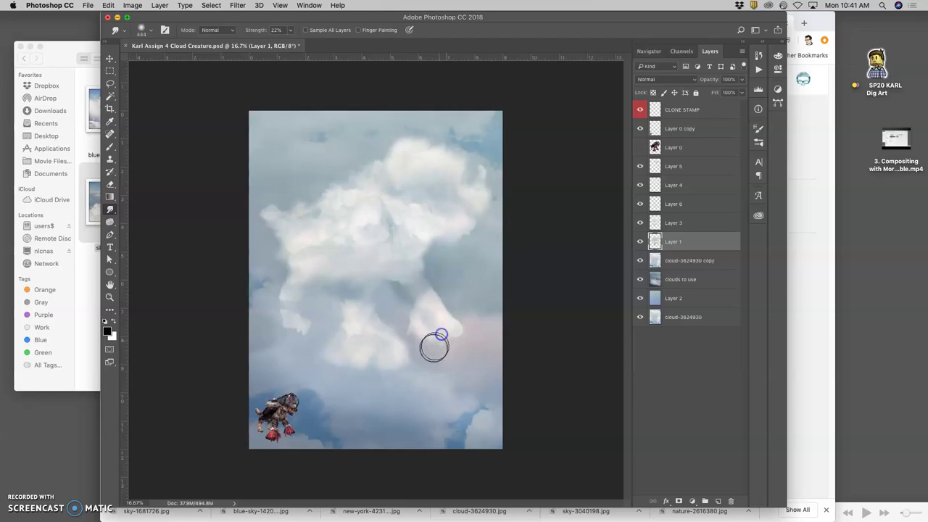
drag(427, 350, 429, 337)
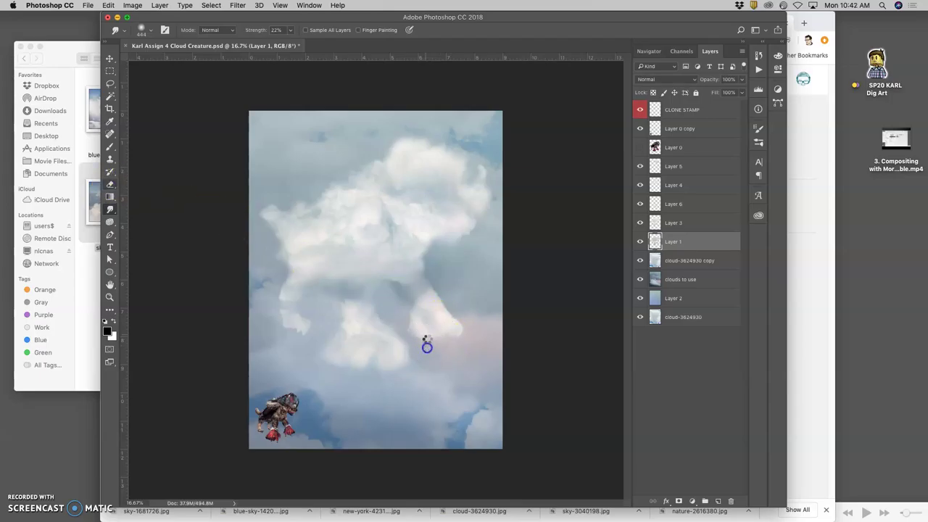
key(e)
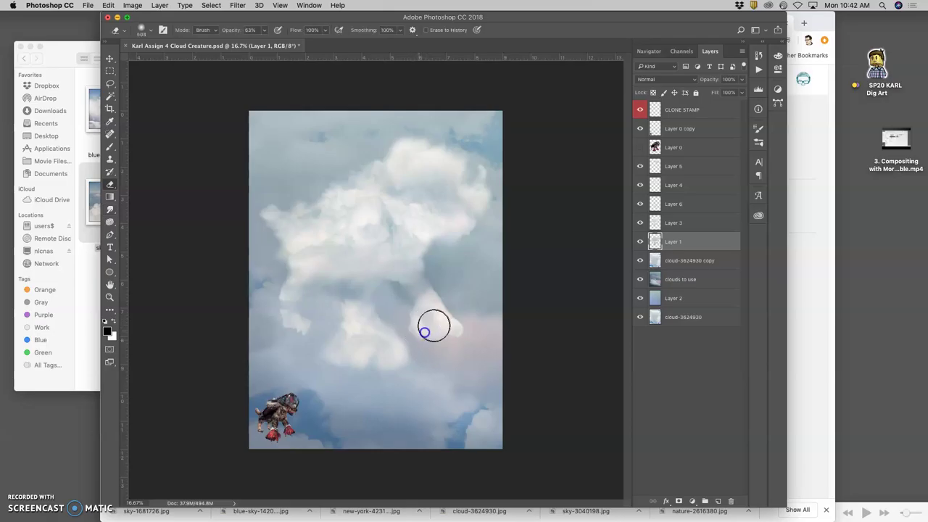
mouse_move(458, 331)
mouse_down()
mouse_move(468, 327)
mouse_move(445, 313)
mouse_up()
Fade the Layer 3 part of the rightmost cloud leg, from its foot to its upper edges, with the Eraser at 11% opacity.
click(640, 223)
click(640, 223)
click(642, 223)
click(642, 222)
click(677, 222)
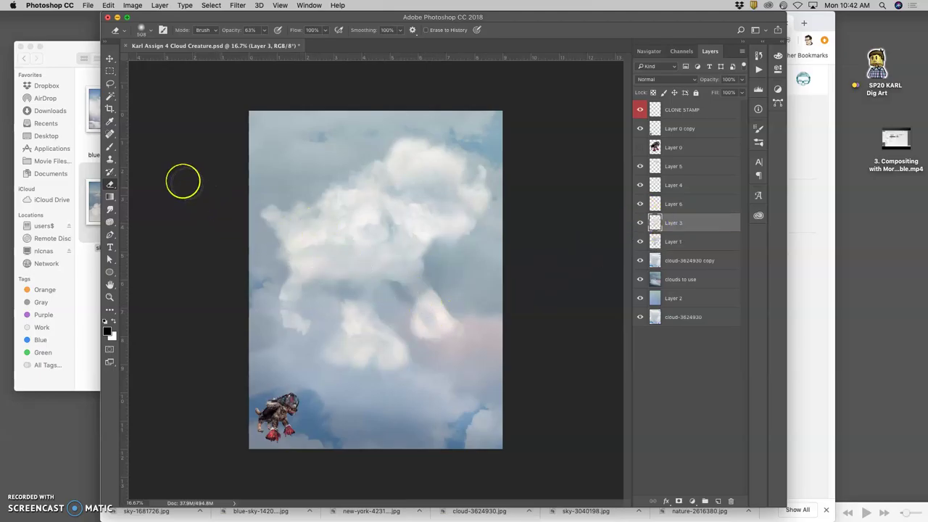
click(265, 29)
mouse_move(414, 308)
mouse_down()
mouse_move(418, 329)
mouse_move(445, 316)
mouse_move(423, 332)
mouse_move(444, 333)
mouse_up()
mouse_move(430, 293)
mouse_down()
mouse_move(411, 368)
mouse_move(419, 381)
mouse_move(427, 294)
mouse_move(432, 306)
mouse_move(423, 291)
mouse_move(475, 325)
mouse_move(425, 277)
mouse_move(453, 293)
mouse_move(474, 373)
mouse_move(427, 314)
mouse_move(424, 285)
mouse_up()
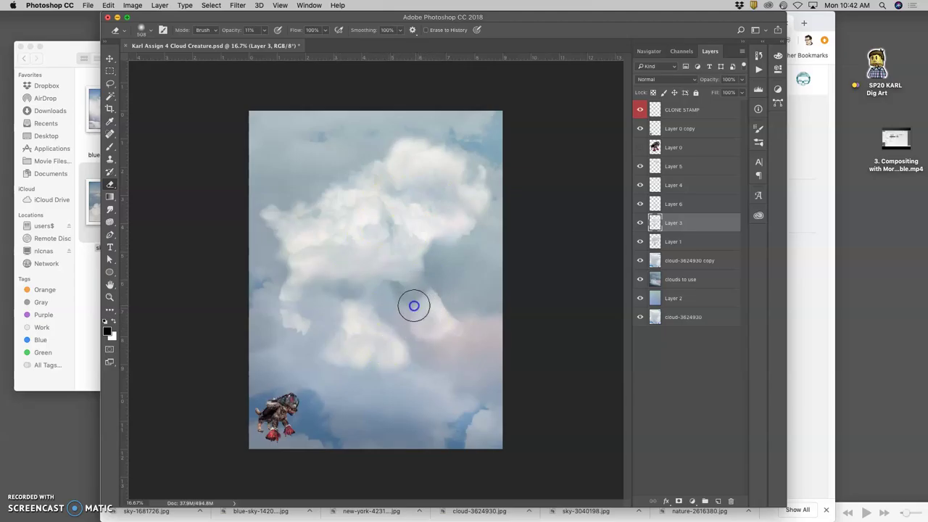
drag(415, 310, 422, 296)
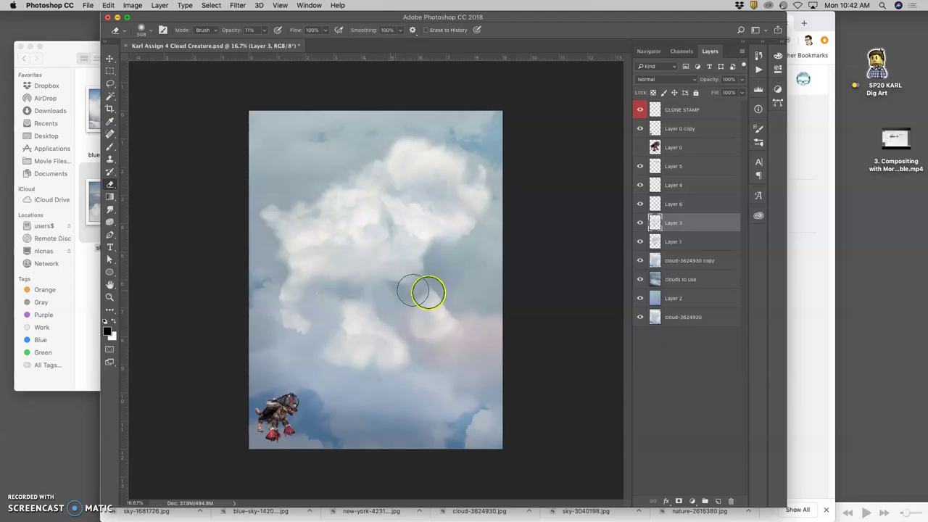